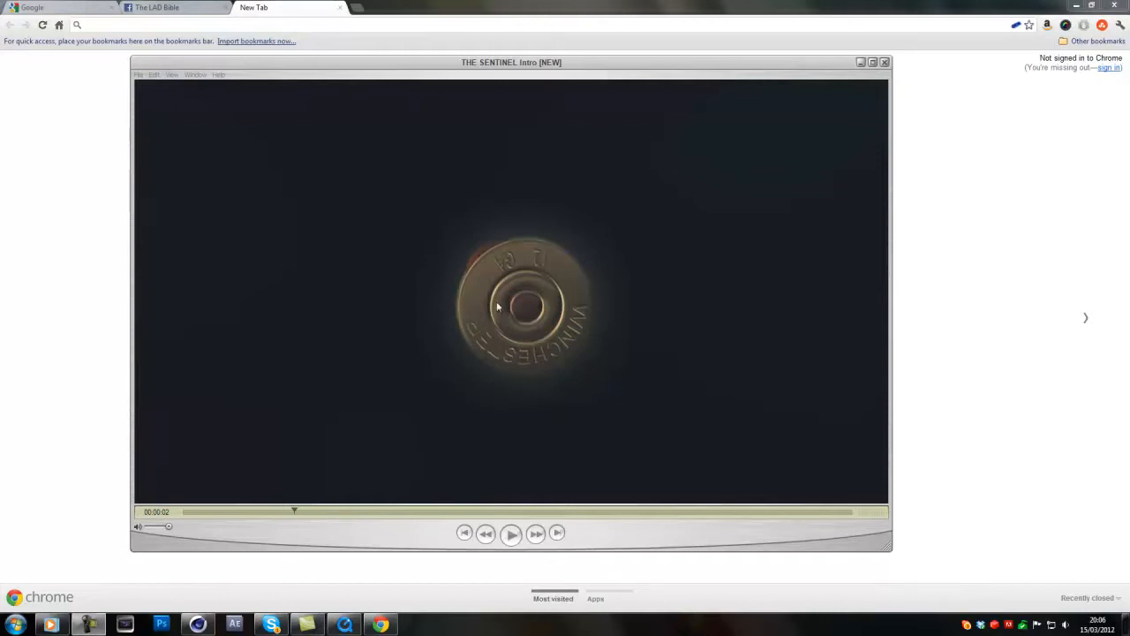
Step: Play a short part of THE SENTINEL Intro video and scrub back to review the flying shotgun shells
{"action": "left_click", "coordinate": [512, 535]}
{"action": "left_click", "coordinate": [513, 535]}
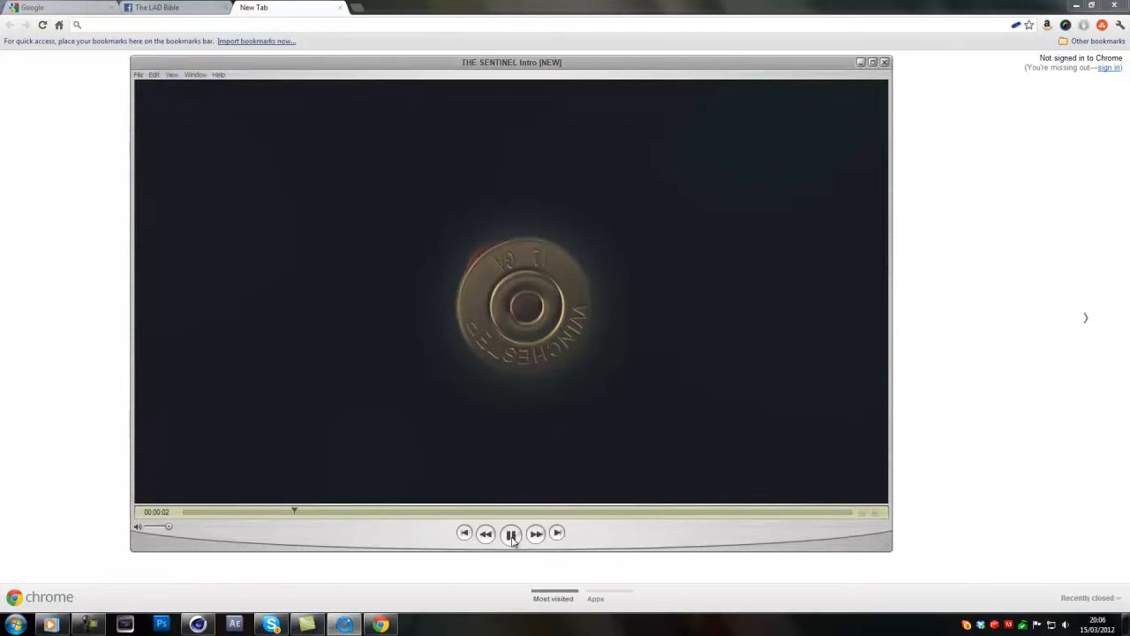
{"action": "left_click", "coordinate": [512, 535]}
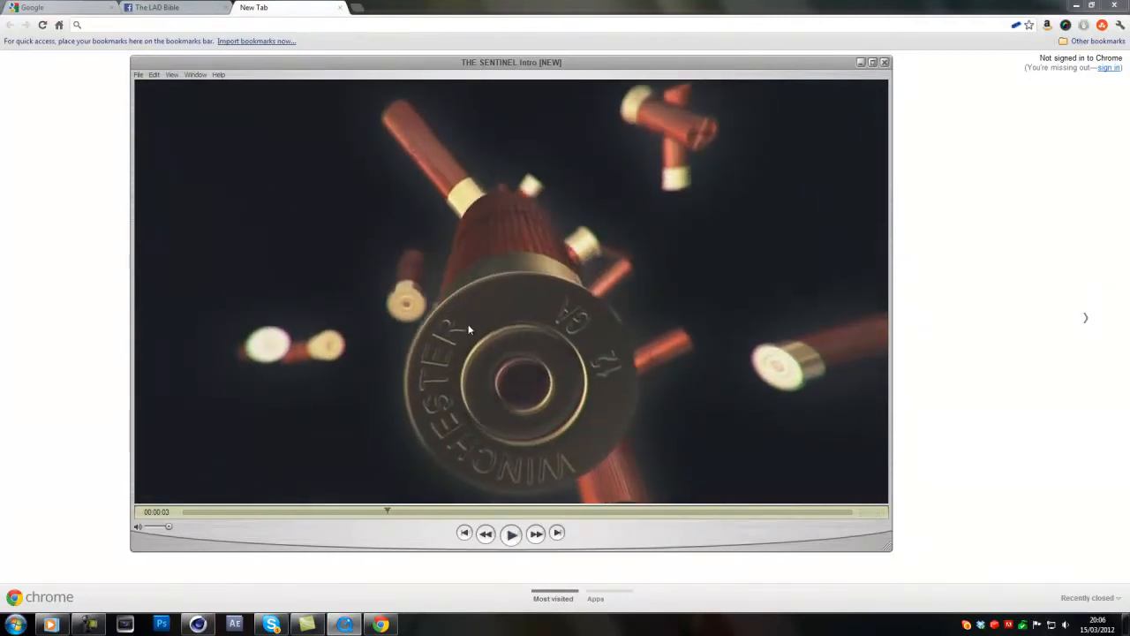
{"action": "left_click_drag", "start_coordinate": [389, 514], "coordinate": [336, 527]}
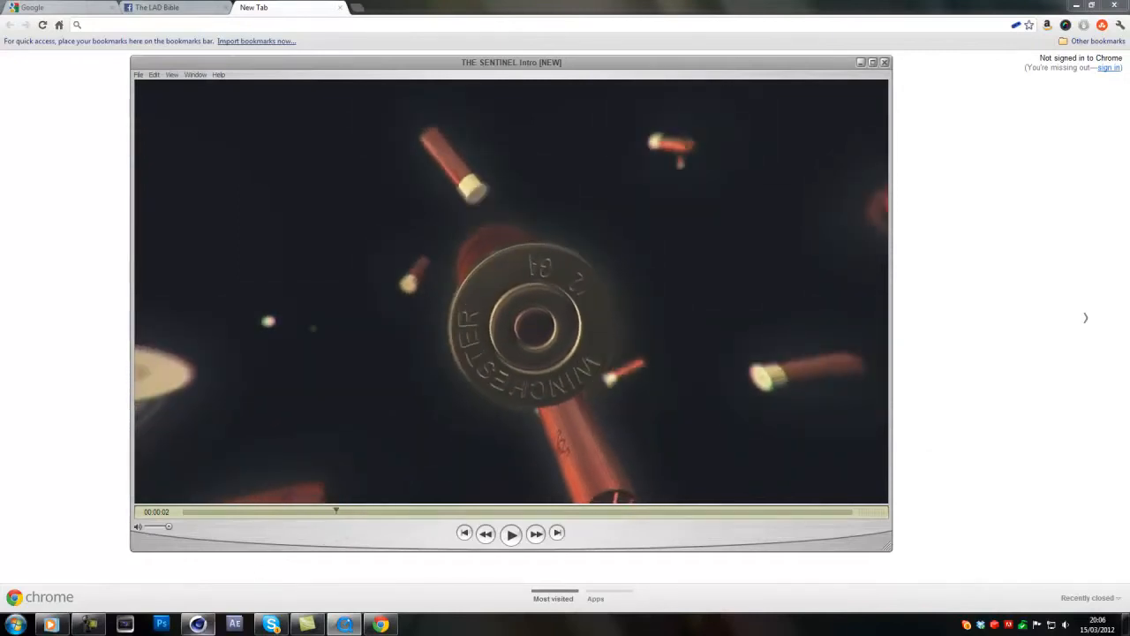
Step: Switch to CINEMA 4D and scrub the timeline around frame 60 to examine the animated platonic clones
{"action": "left_click", "coordinate": [197, 624]}
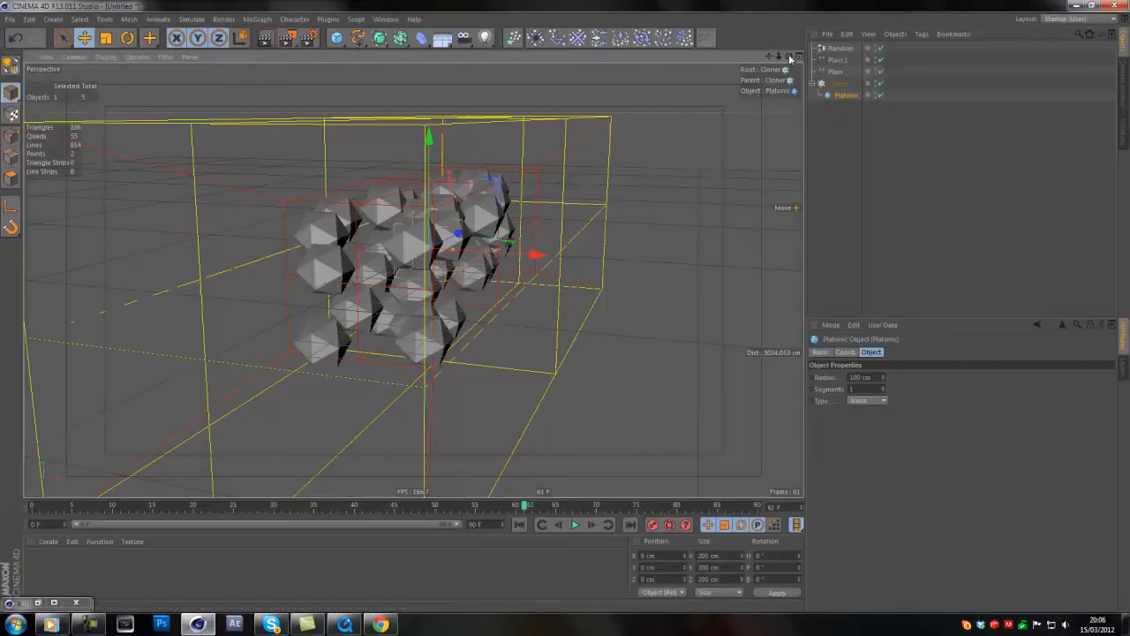
{"action": "left_click_drag", "start_coordinate": [788, 57], "coordinate": [565, 304]}
{"action": "left_click", "coordinate": [519, 505]}
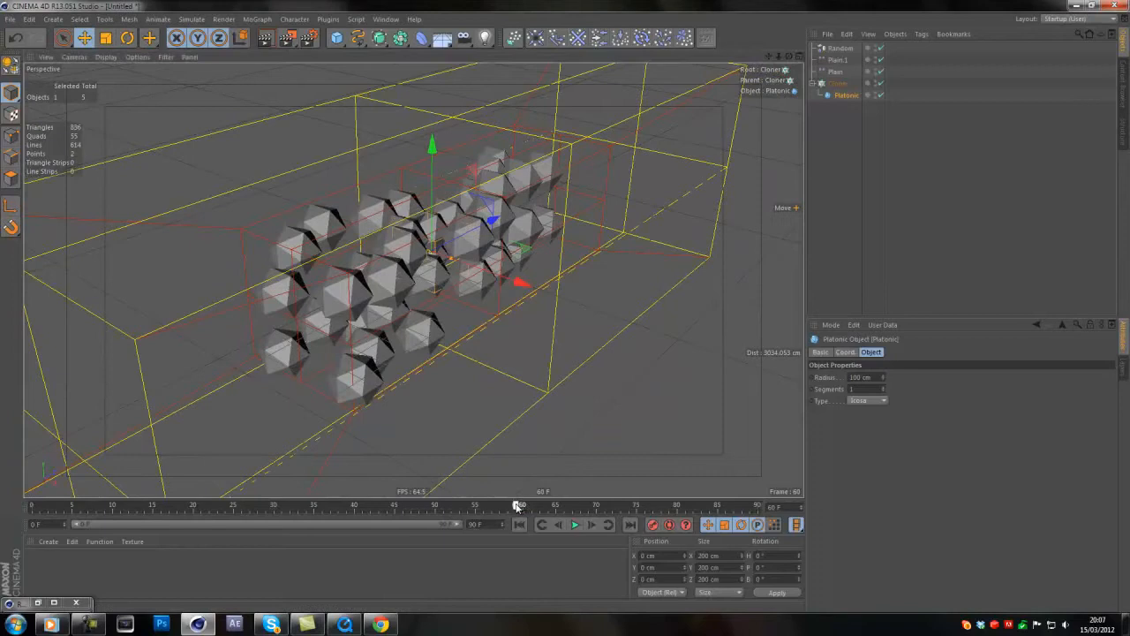
{"action": "mouse_move", "coordinate": [518, 505]}
{"action": "left_mouse_down"}
{"action": "mouse_move", "coordinate": [72, 521]}
{"action": "mouse_move", "coordinate": [202, 508]}
{"action": "mouse_move", "coordinate": [518, 508]}
{"action": "left_mouse_up"}
{"action": "left_click_drag", "start_coordinate": [521, 428], "coordinate": [535, 415]}
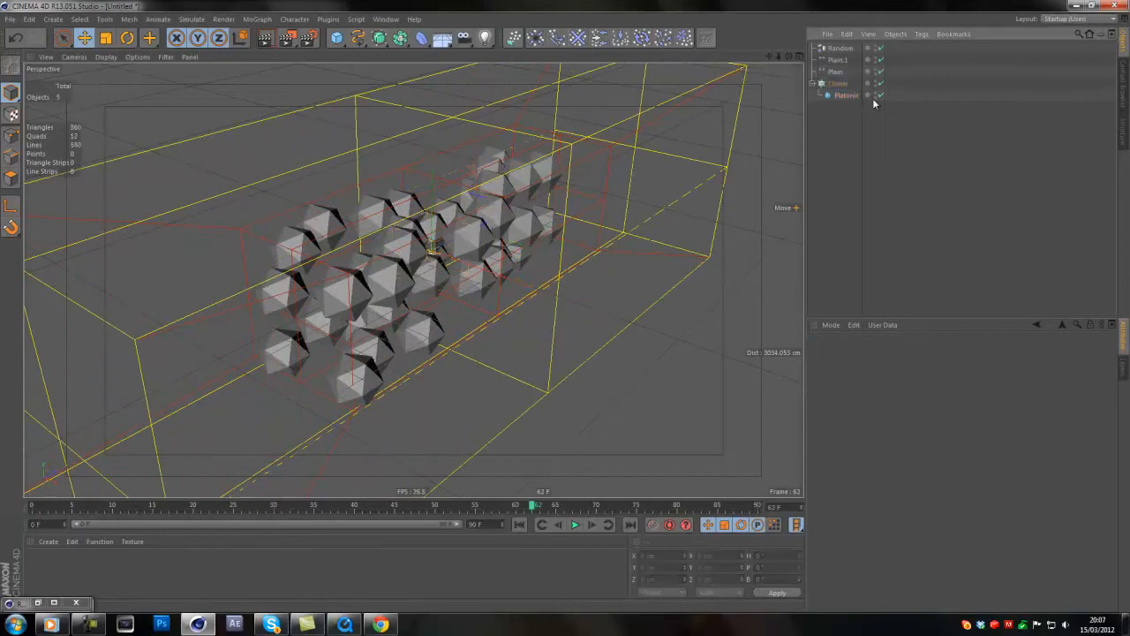
Step: Inspect the Cloner and Plain effector settings, switching the Plain.1 effector off and on to compare its influence on the clones
{"action": "left_click", "coordinate": [837, 83]}
{"action": "left_click", "coordinate": [860, 160]}
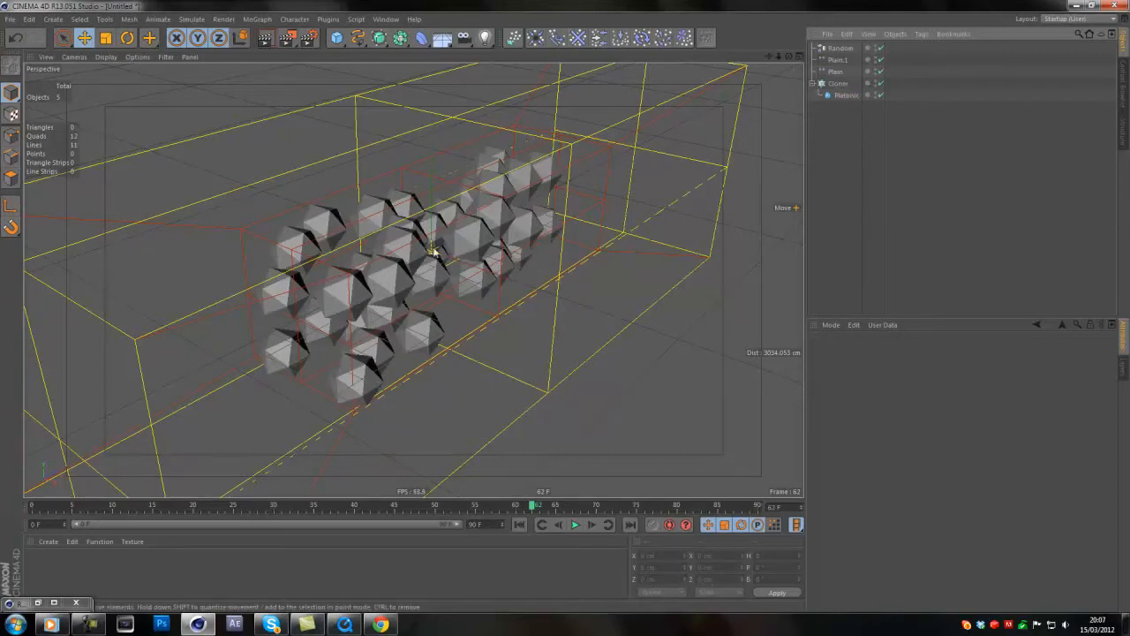
{"action": "left_click", "coordinate": [832, 71]}
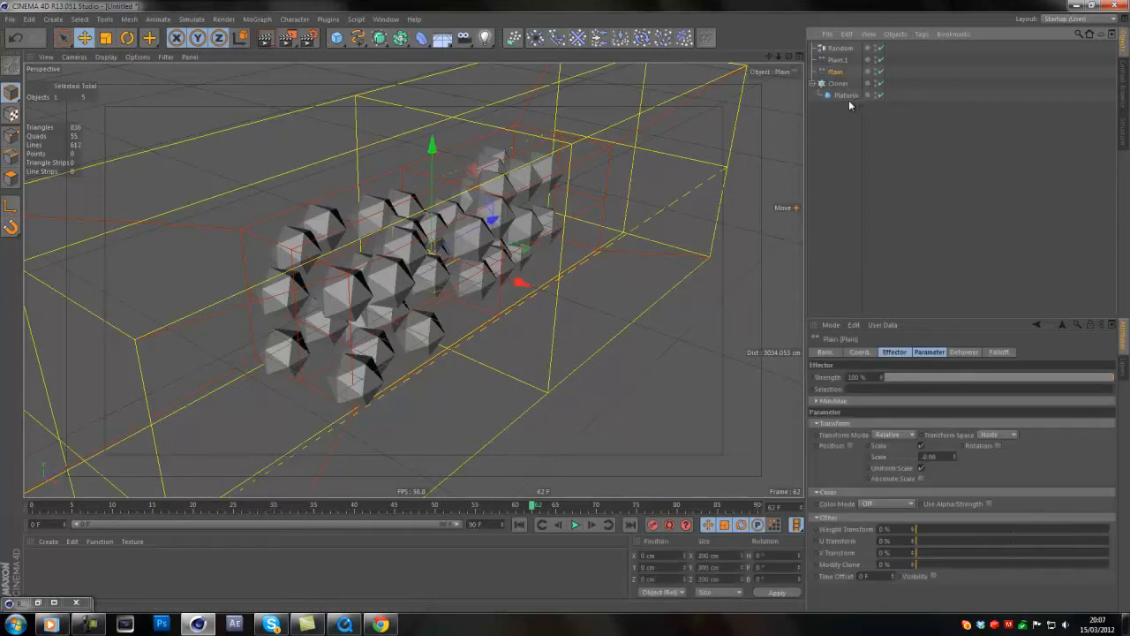
{"action": "left_click", "coordinate": [880, 60]}
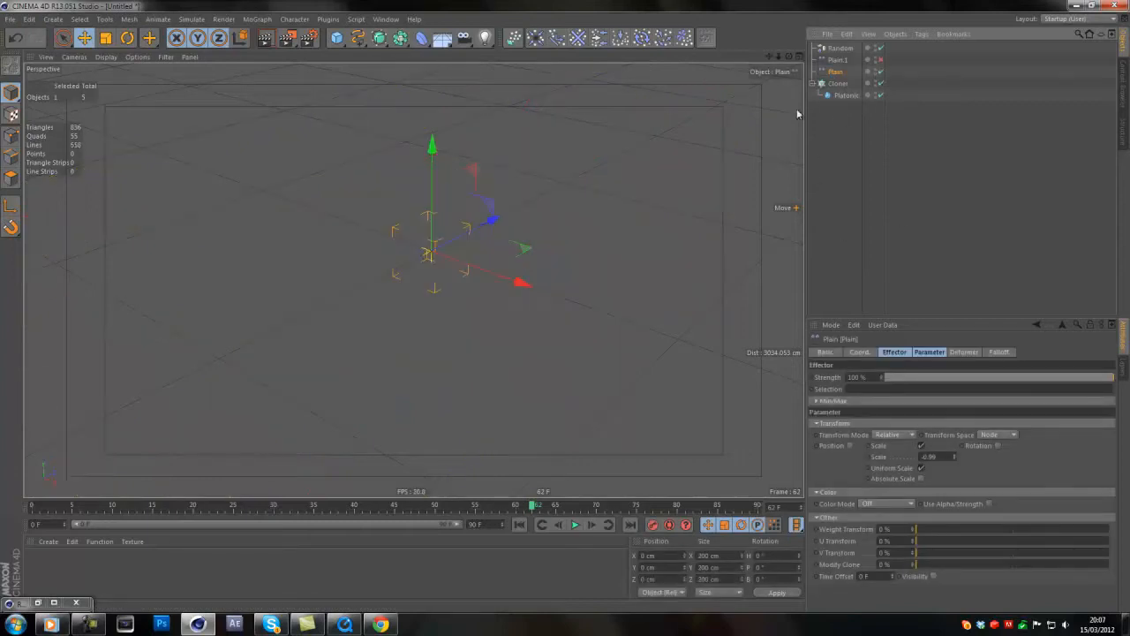
{"action": "left_click", "coordinate": [837, 84]}
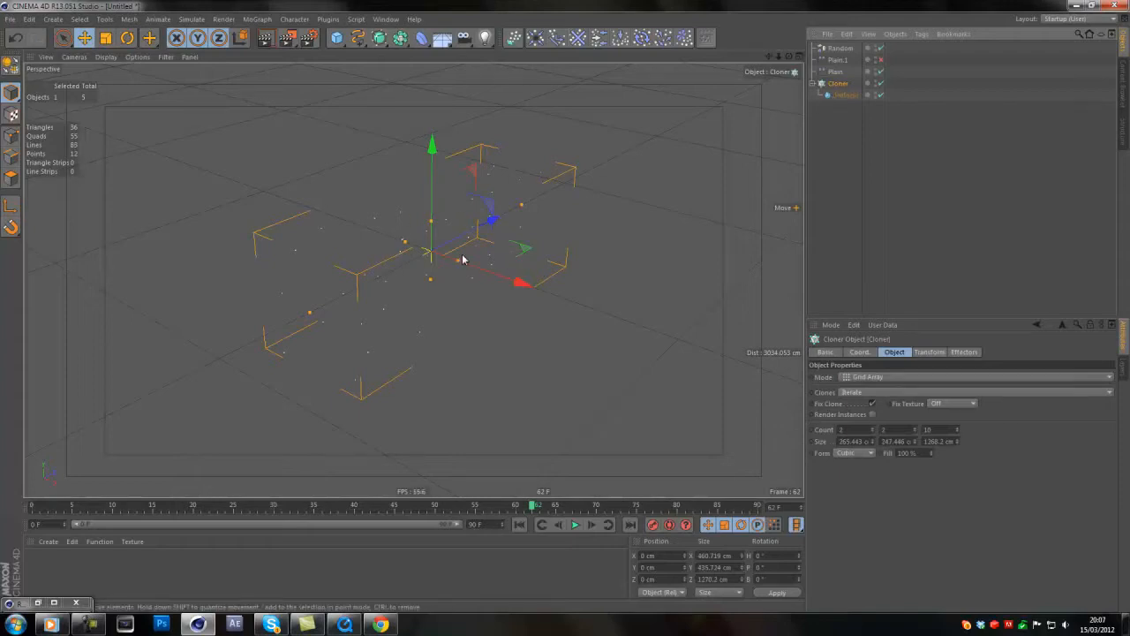
{"action": "left_click", "coordinate": [850, 121]}
{"action": "left_click", "coordinate": [881, 59]}
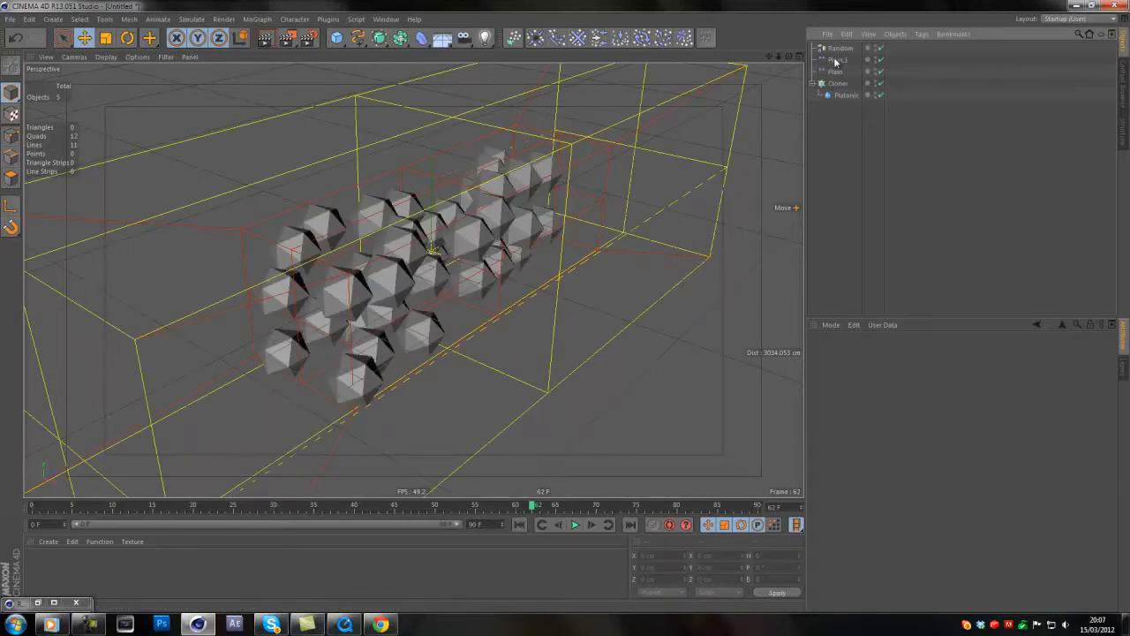
Step: Scrub the animation to frame 53 and toggle the Random effector to compare the scattered and regular clone layouts
{"action": "left_click_drag", "start_coordinate": [530, 502], "coordinate": [457, 423]}
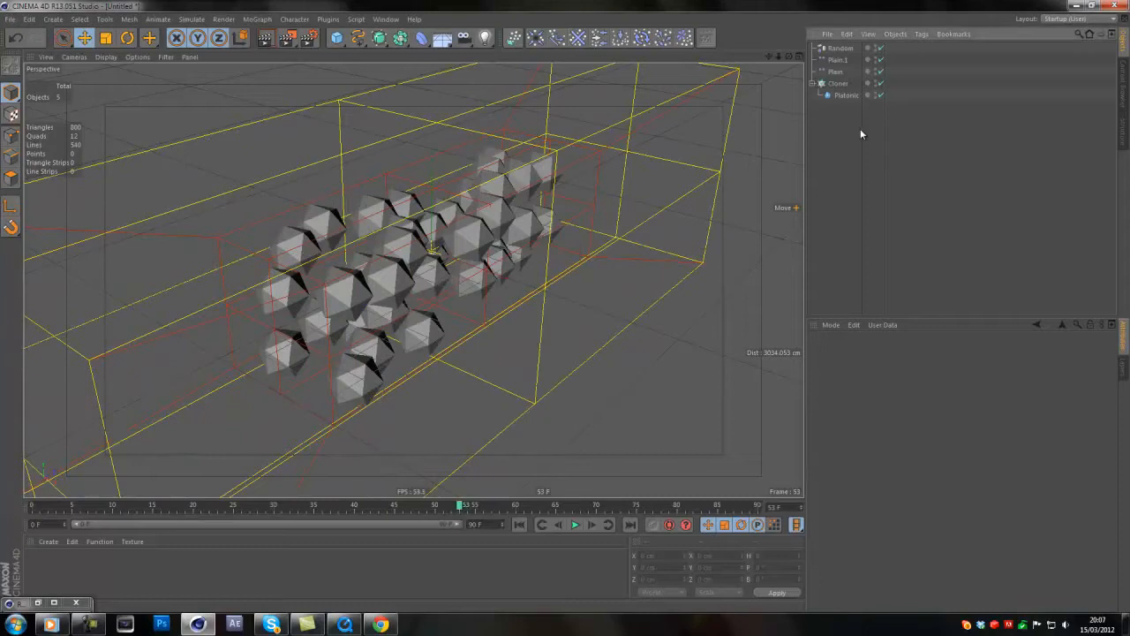
{"action": "left_click", "coordinate": [881, 49]}
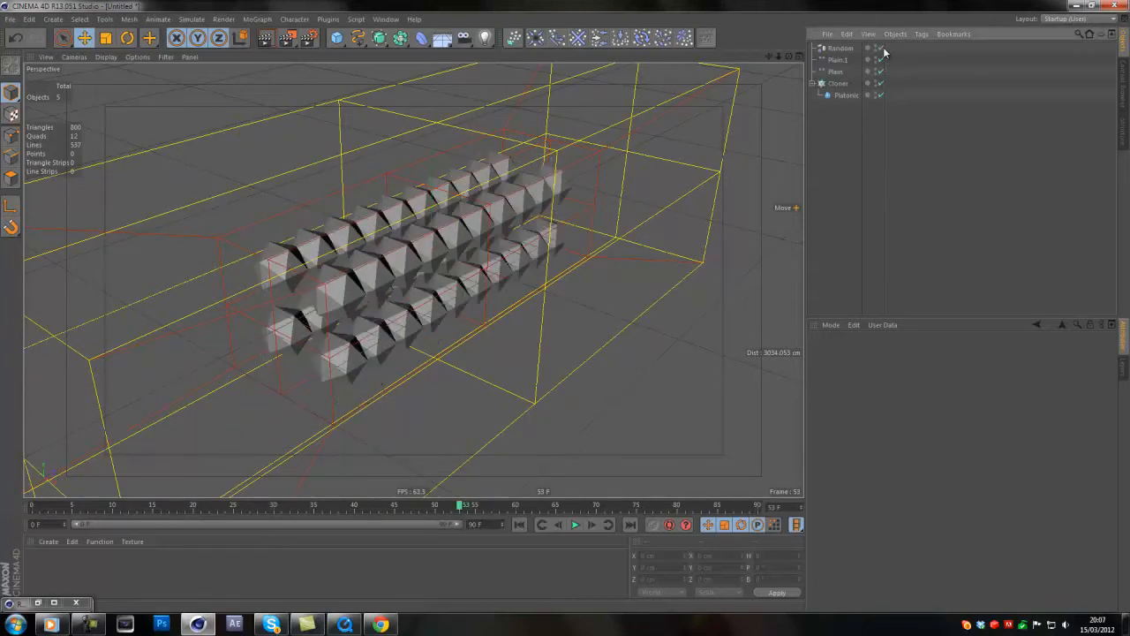
{"action": "left_click", "coordinate": [881, 49]}
{"action": "left_click", "coordinate": [881, 49]}
{"action": "left_click", "coordinate": [881, 50]}
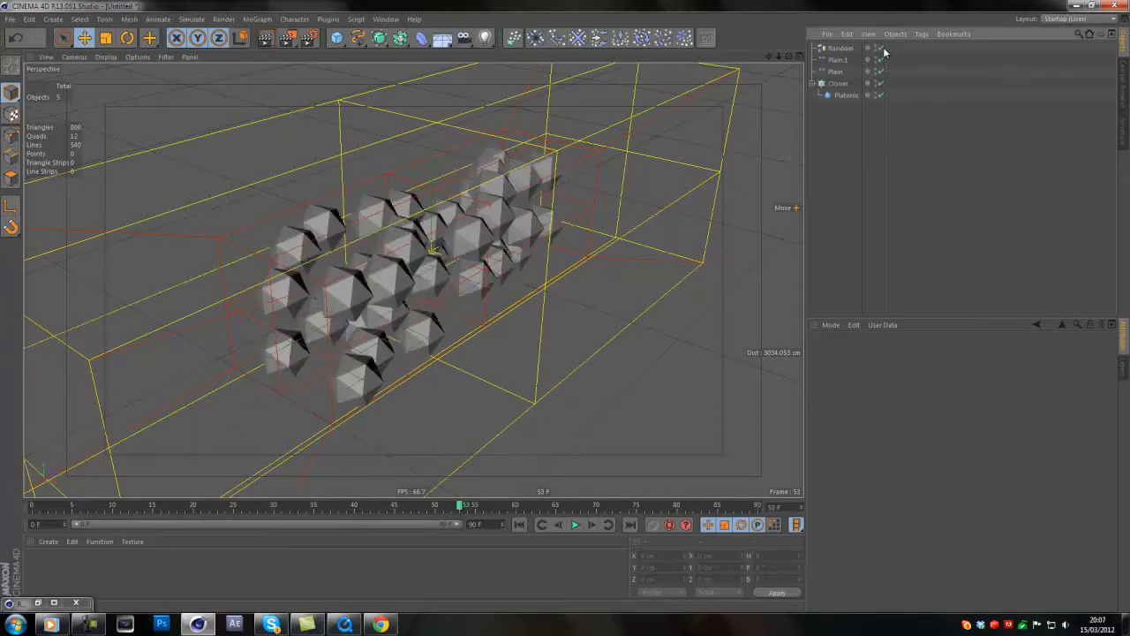
{"action": "left_click", "coordinate": [882, 49]}
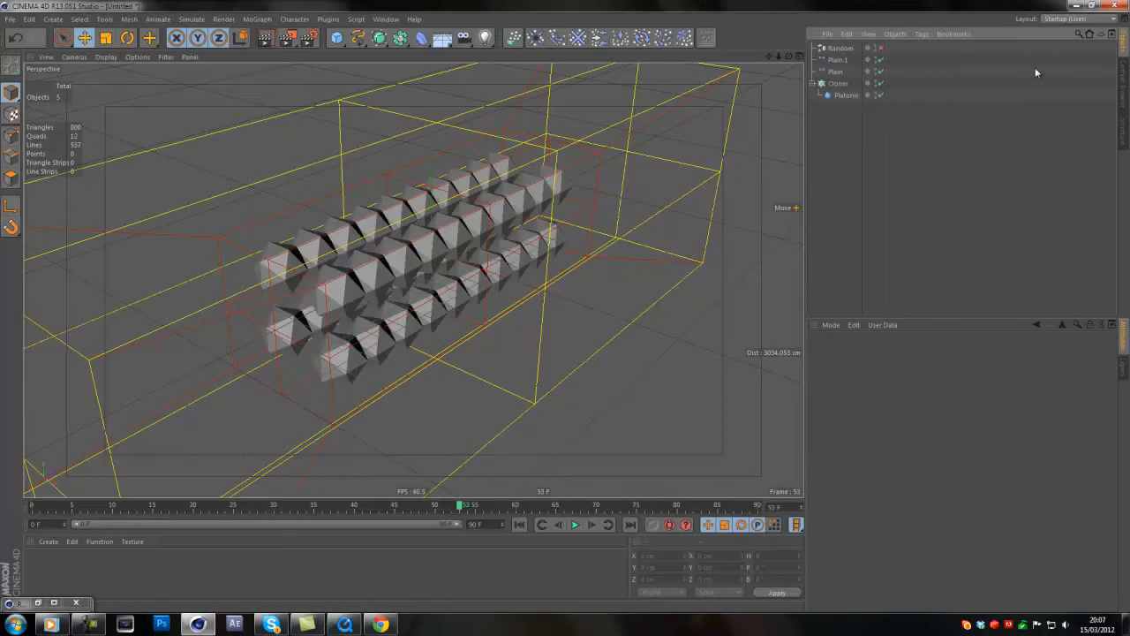
Step: Delete the Plain, Plain.1 and Random effectors from the scene, keeping only the Cloner and its Platonic child
{"action": "left_click", "coordinate": [838, 72]}
{"action": "key", "text": "Delete"}
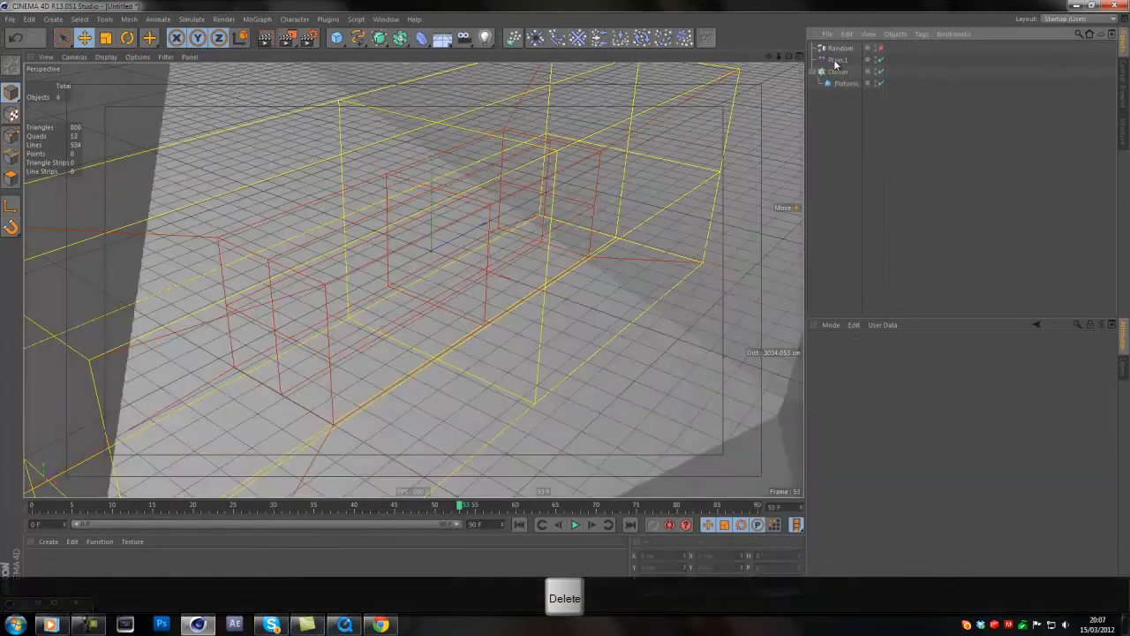
{"action": "left_click", "coordinate": [834, 61]}
{"action": "key", "text": "Delete"}
{"action": "left_click", "coordinate": [836, 49]}
{"action": "key", "text": "Delete"}
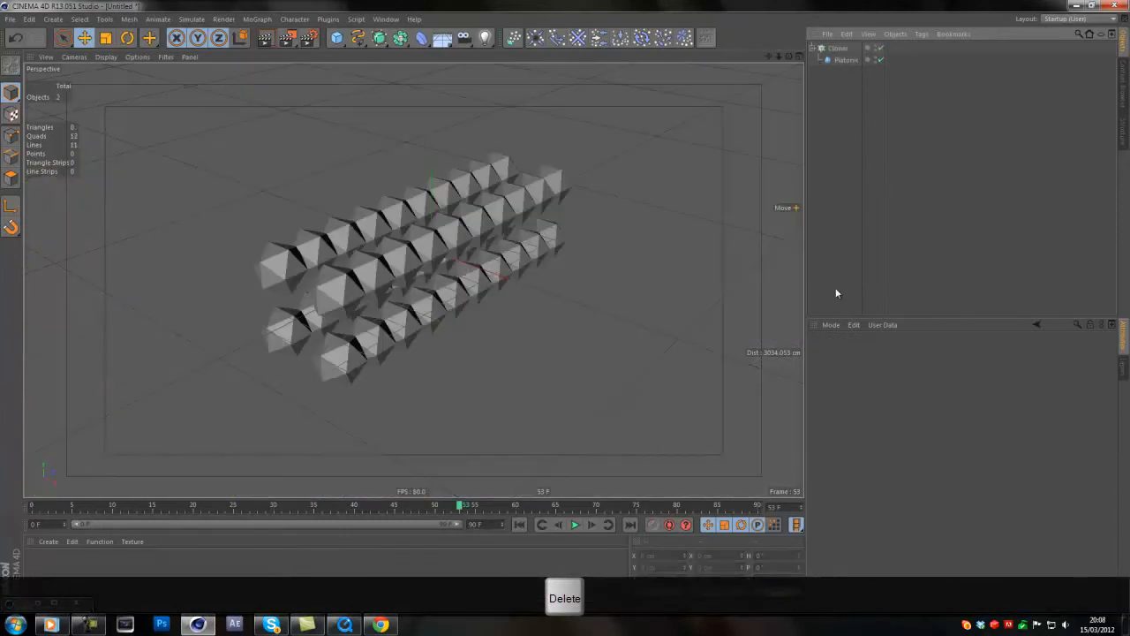
Step: Replace the Cloner's Platonic child by deleting it and nesting a new Cube under the Cloner
{"action": "mouse_move", "coordinate": [784, 56]}
{"action": "left_mouse_down"}
{"action": "mouse_move", "coordinate": [560, 306]}
{"action": "mouse_move", "coordinate": [790, 56]}
{"action": "left_mouse_up"}
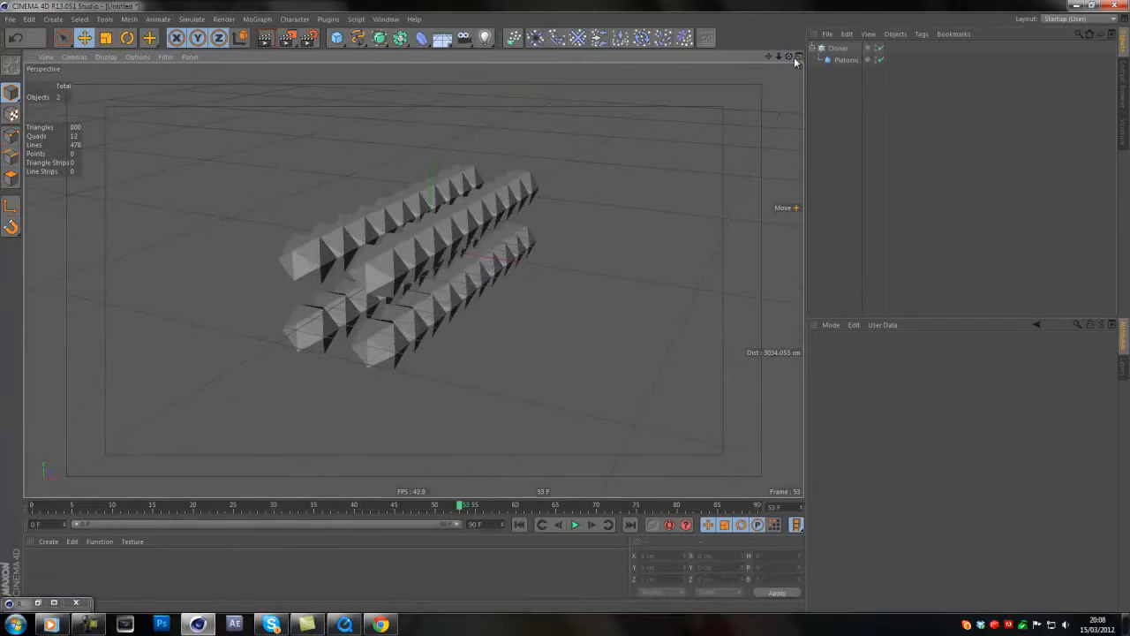
{"action": "left_click", "coordinate": [838, 48]}
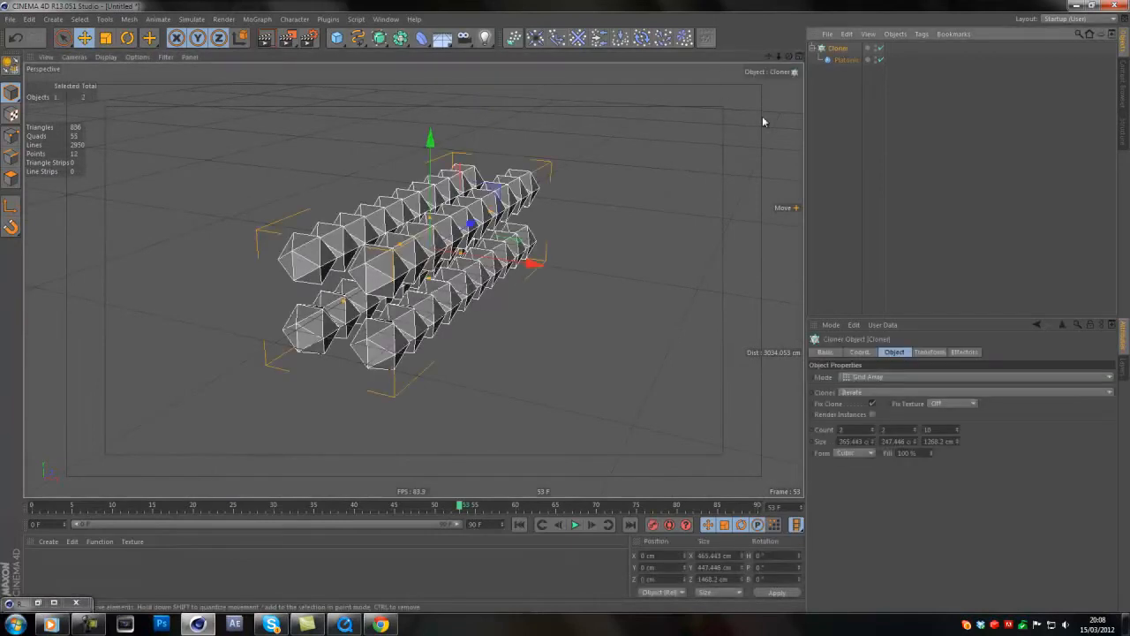
{"action": "left_click", "coordinate": [880, 59]}
{"action": "left_click", "coordinate": [835, 96]}
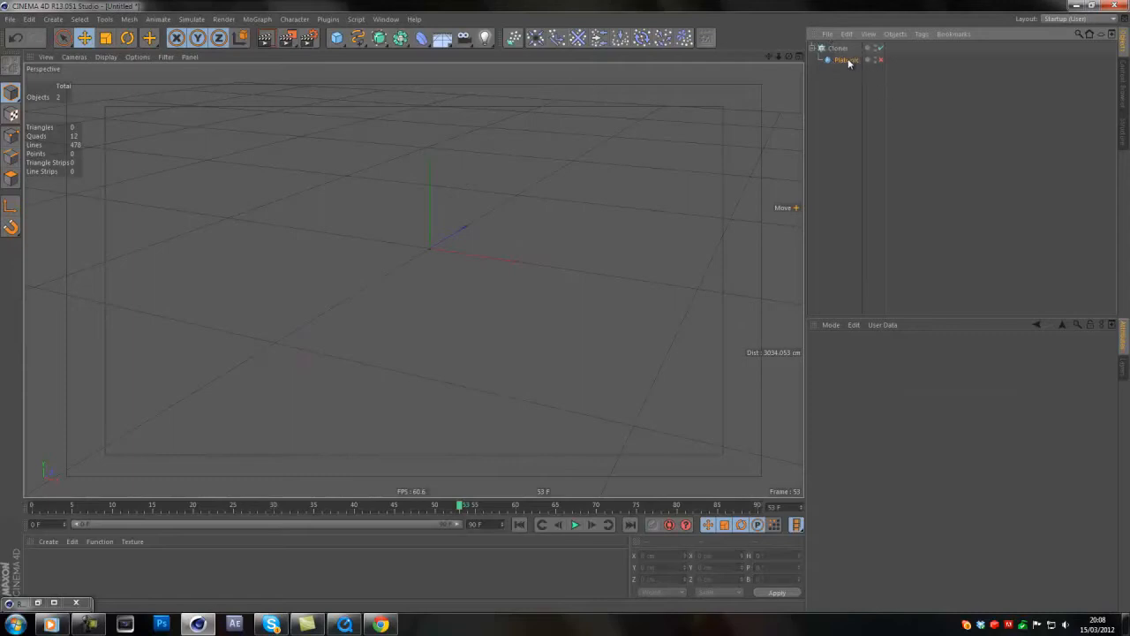
{"action": "left_click", "coordinate": [843, 60]}
{"action": "key", "text": "Delete"}
{"action": "left_click_drag", "start_coordinate": [337, 37], "coordinate": [447, 56]}
{"action": "mouse_move", "coordinate": [835, 48]}
{"action": "left_mouse_down"}
{"action": "mouse_move", "coordinate": [835, 68]}
{"action": "mouse_move", "coordinate": [830, 60]}
{"action": "mouse_move", "coordinate": [565, 306]}
{"action": "left_mouse_up"}
Step: Set the Cube's size to 100 cm on all axes and clear the selection
{"action": "left_click", "coordinate": [843, 59]}
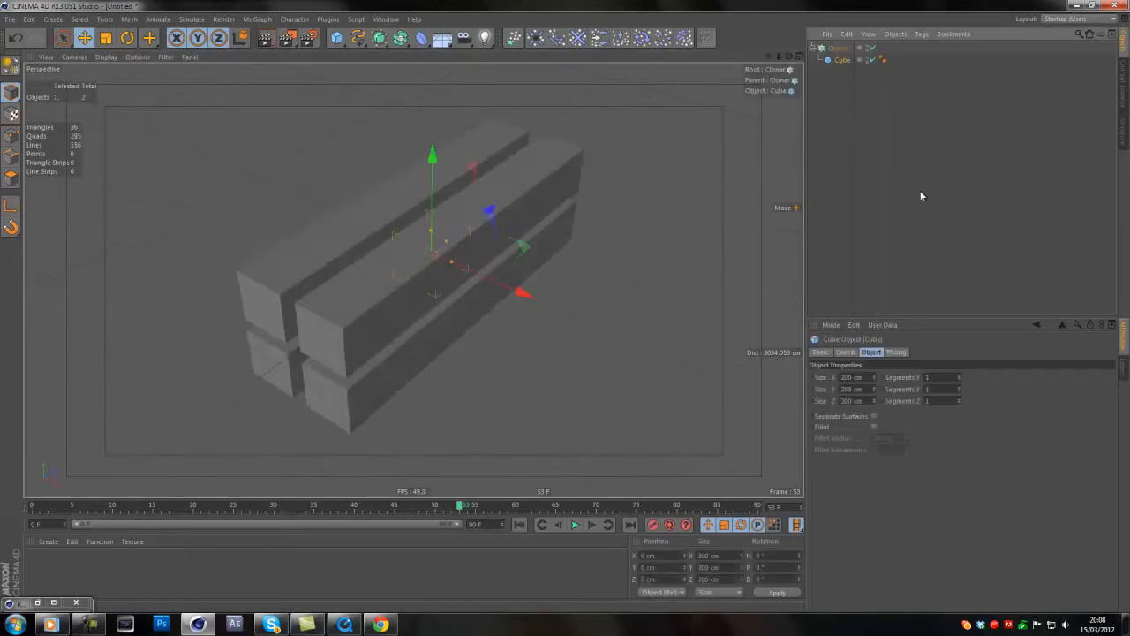
{"action": "left_click", "coordinate": [708, 567]}
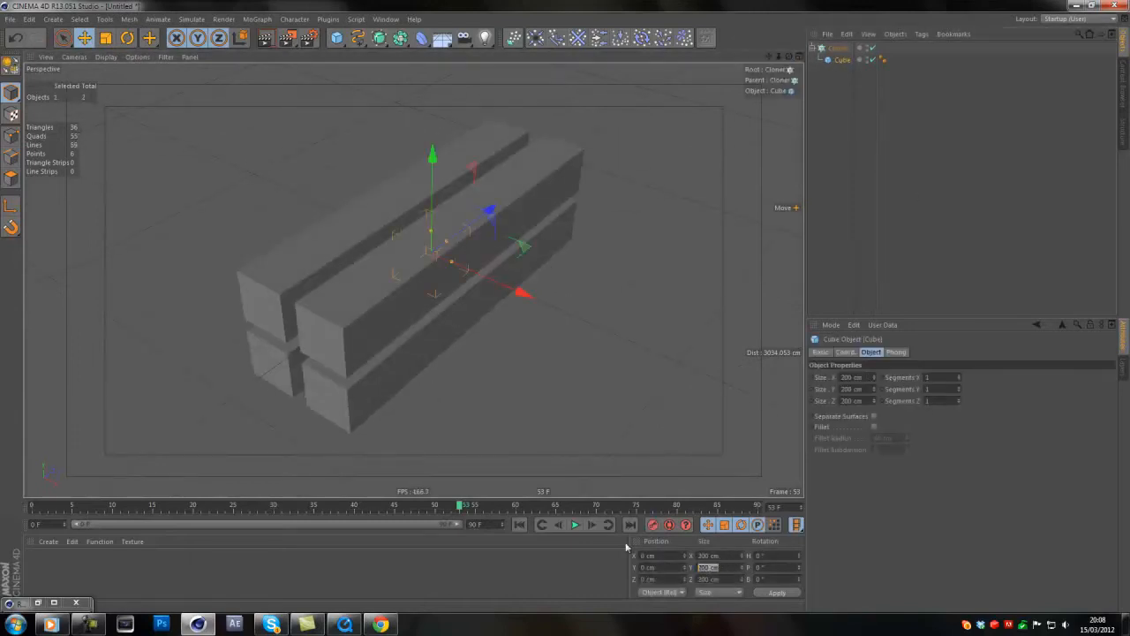
{"action": "left_click", "coordinate": [707, 554]}
{"action": "type", "text": "100"}
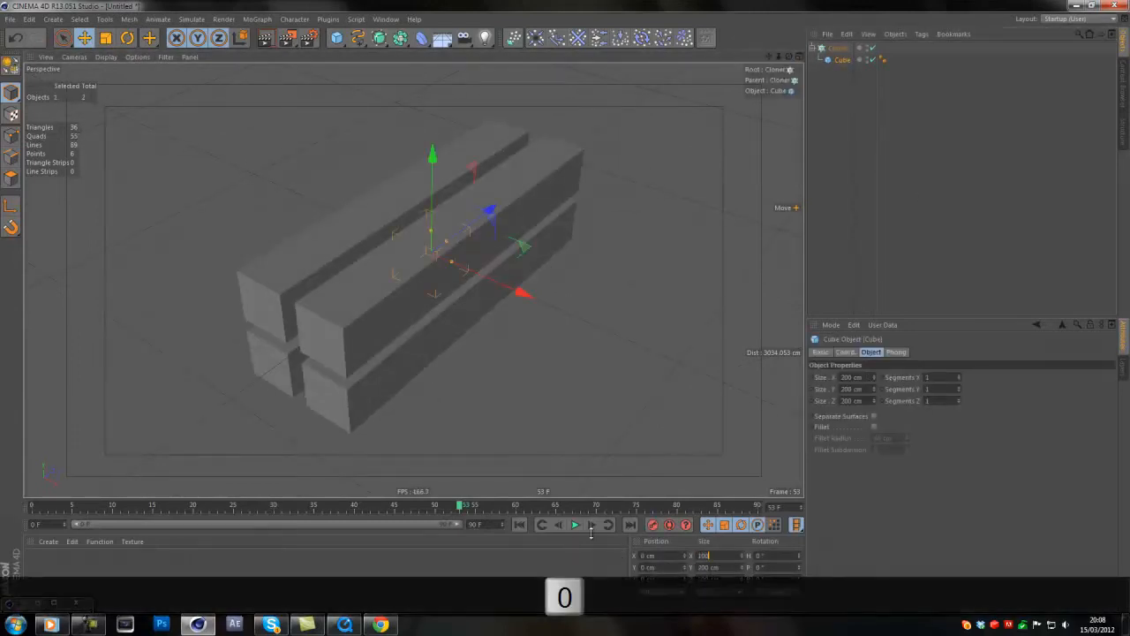
{"action": "key", "text": "Return"}
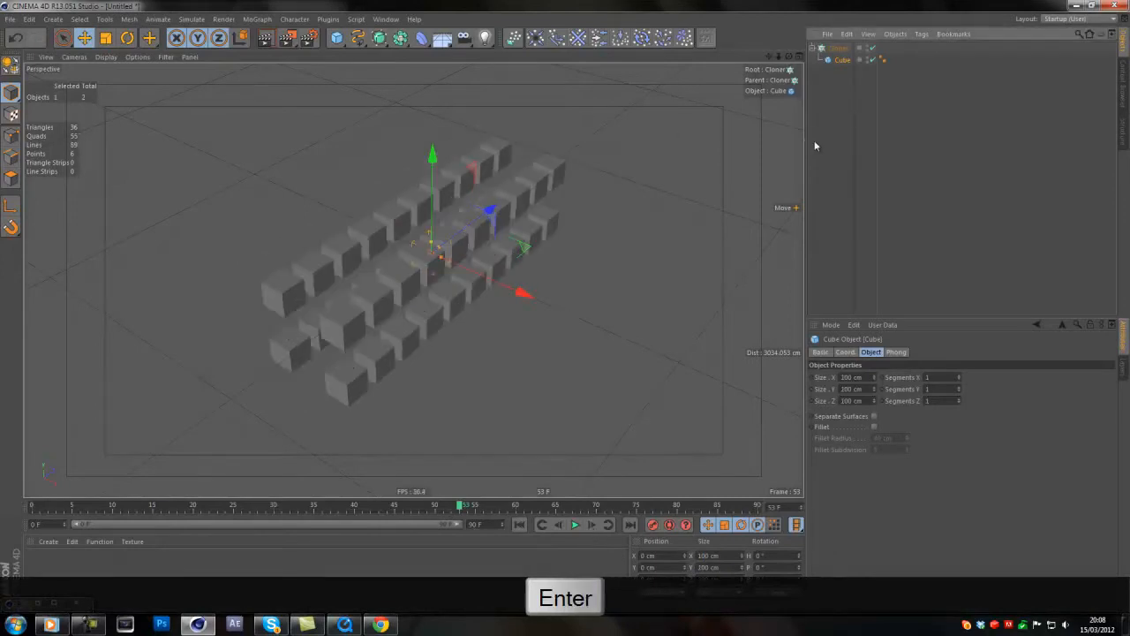
{"action": "left_click", "coordinate": [813, 144]}
Step: Change the perspective viewport's active object shading to Gouraud Shading (Lines)
{"action": "mouse_move", "coordinate": [790, 56]}
{"action": "left_mouse_down"}
{"action": "mouse_move", "coordinate": [562, 309]}
{"action": "mouse_move", "coordinate": [792, 54]}
{"action": "left_mouse_up"}
{"action": "key", "text": "shift+v"}
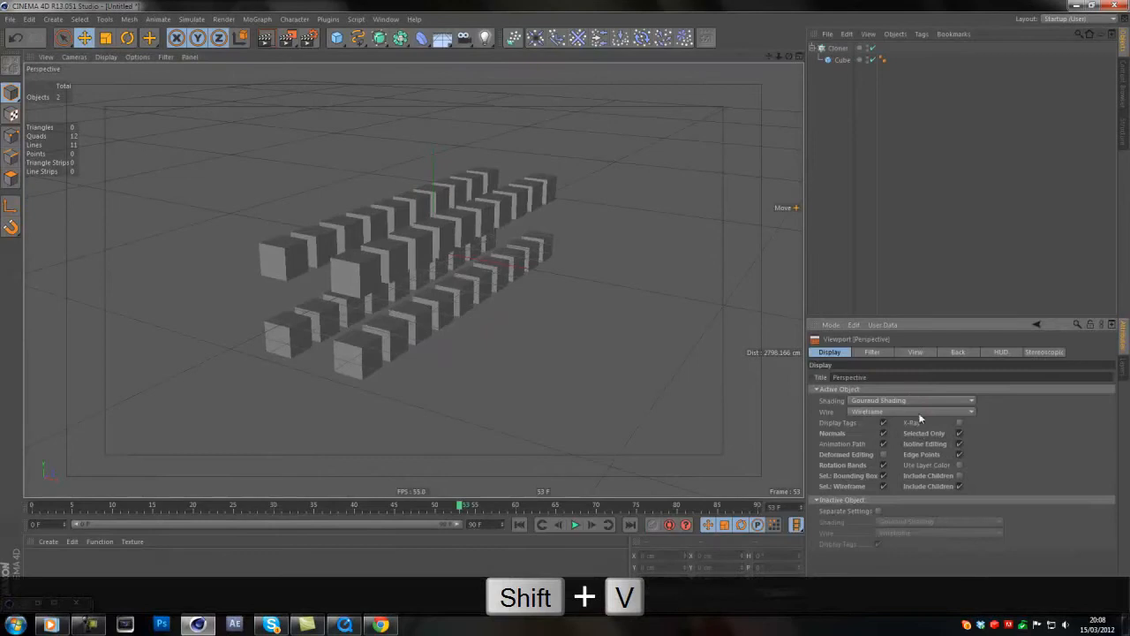
{"action": "left_click", "coordinate": [890, 401]}
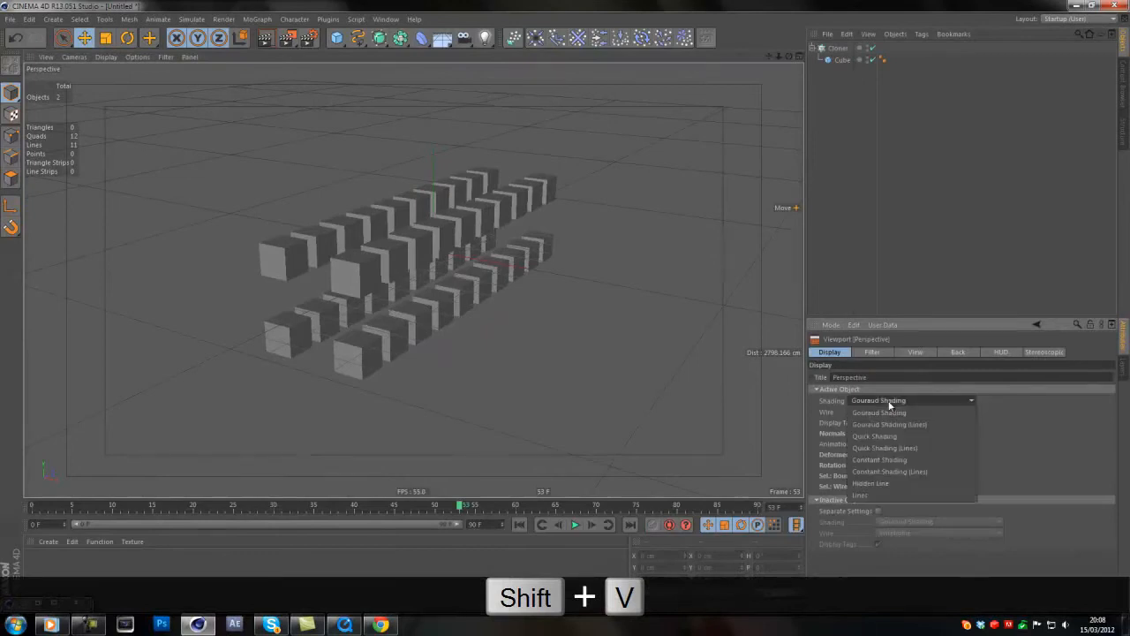
{"action": "left_click", "coordinate": [881, 424]}
{"action": "scroll", "coordinate": [331, 291], "scroll_direction": "up", "scroll_amount": 1}
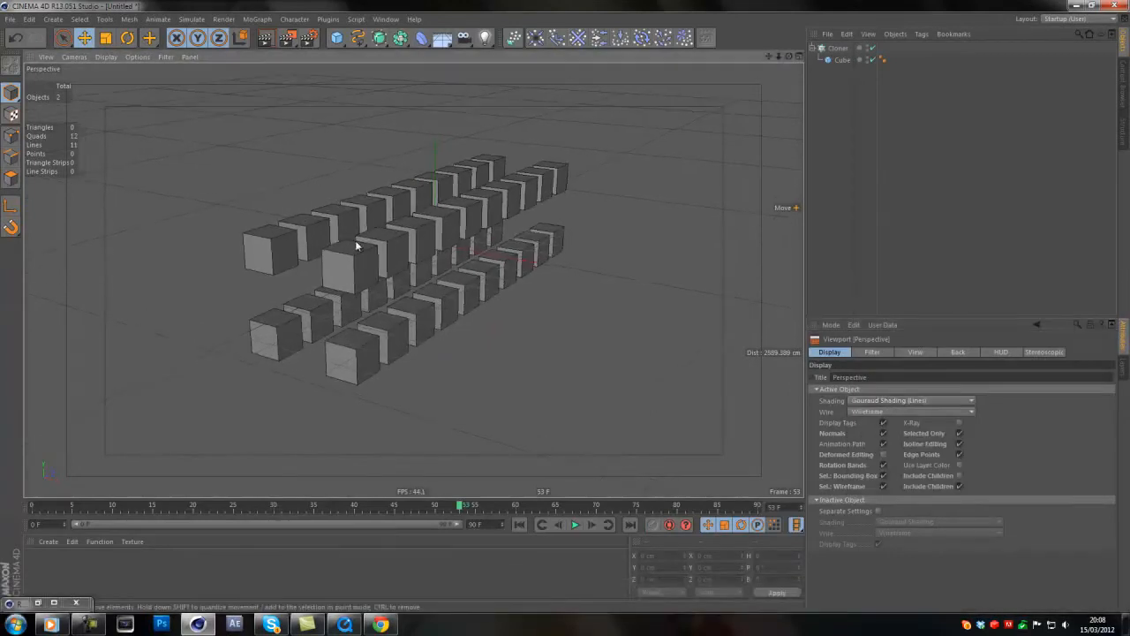
{"action": "scroll", "coordinate": [353, 238], "scroll_direction": "up", "scroll_amount": 1}
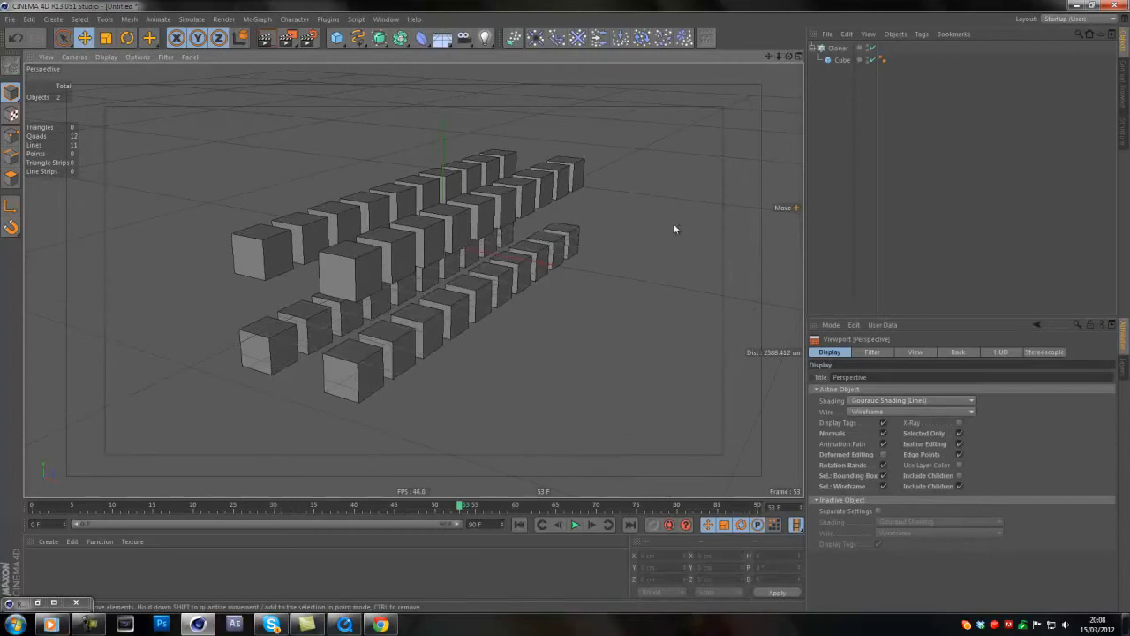
Step: Add a MoGraph Plain effector to the Cloner
{"action": "left_click", "coordinate": [838, 49]}
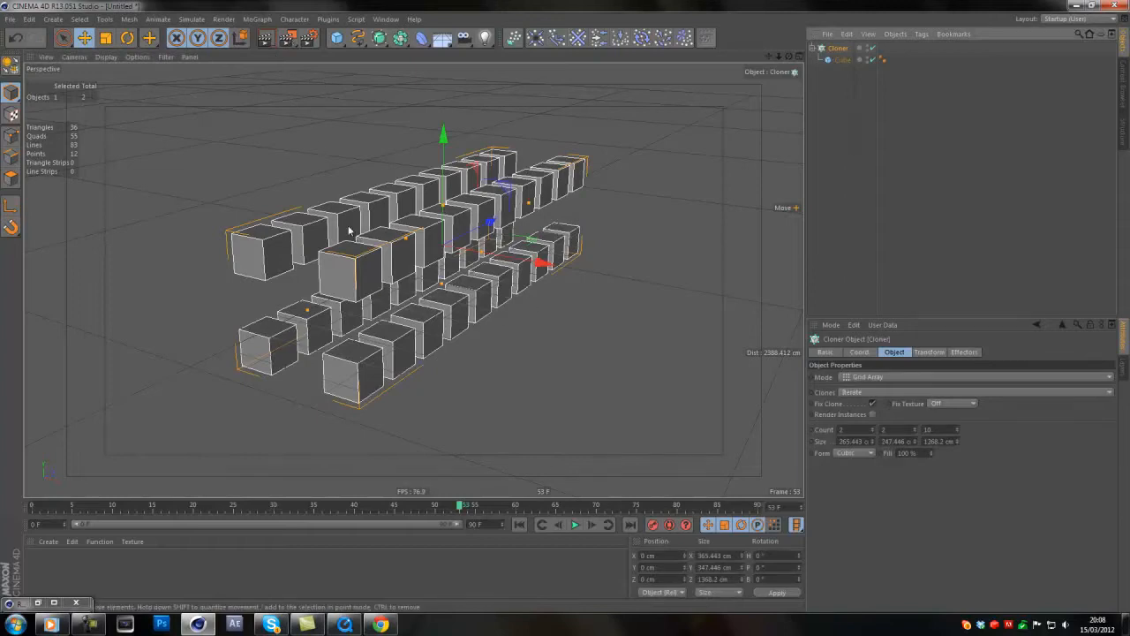
{"action": "left_click", "coordinate": [264, 21]}
{"action": "mouse_move", "coordinate": [264, 38]}
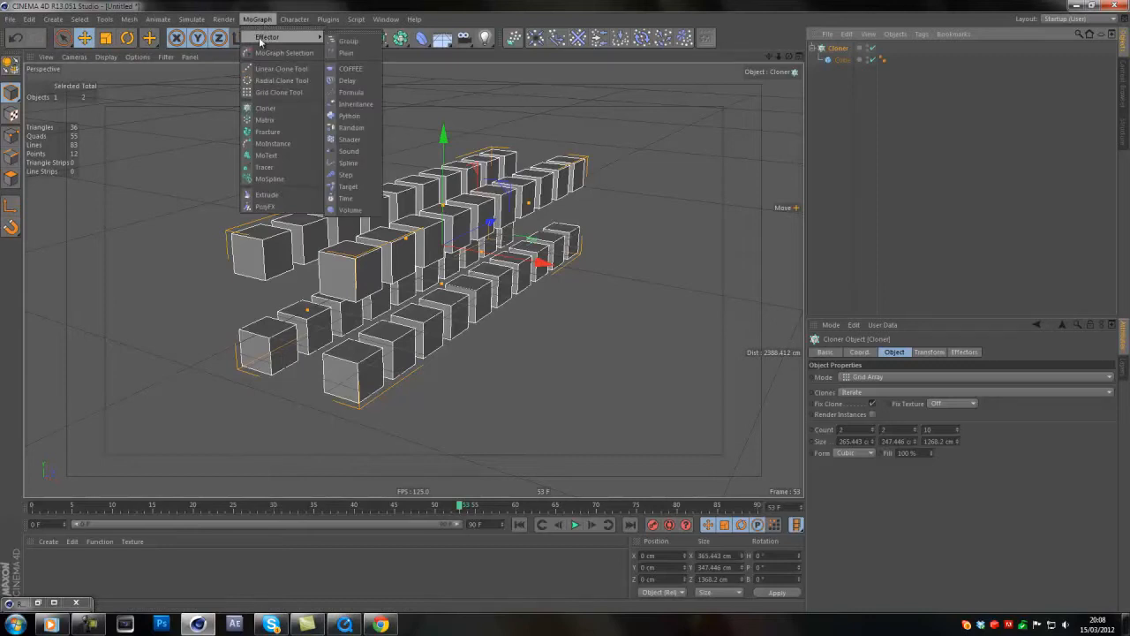
{"action": "left_click", "coordinate": [354, 54]}
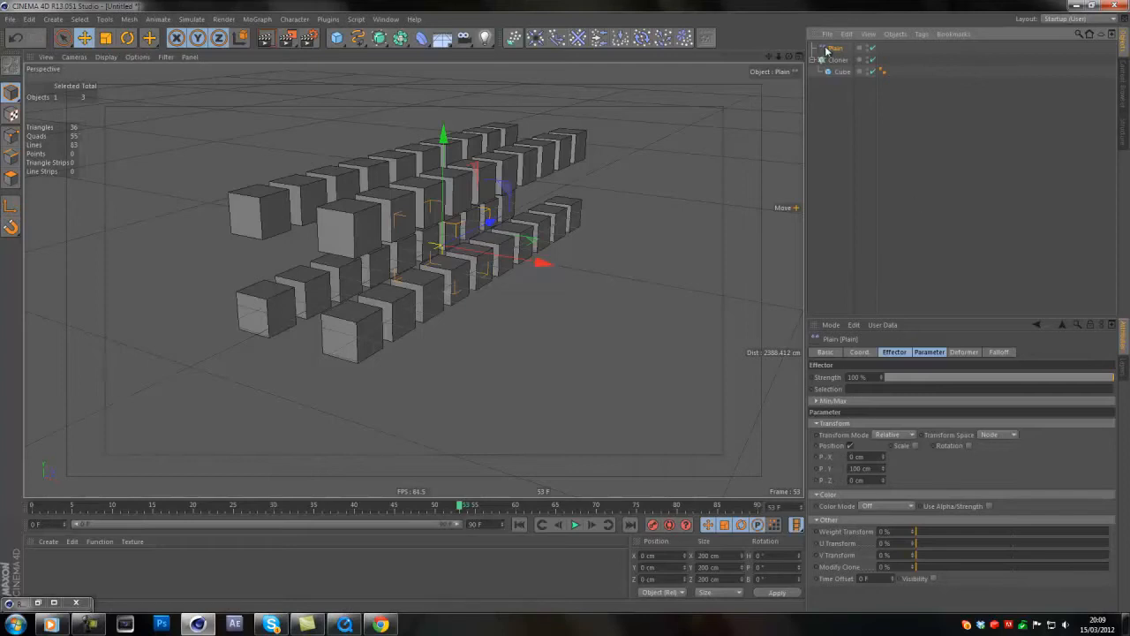
Step: Try position offsets on the Plain effector, switch its Position off, and enable Scale with Uniform Scale
{"action": "mouse_move", "coordinate": [881, 473]}
{"action": "left_mouse_down"}
{"action": "mouse_move", "coordinate": [895, 404]}
{"action": "mouse_move", "coordinate": [884, 453]}
{"action": "mouse_move", "coordinate": [872, 452]}
{"action": "left_mouse_up"}
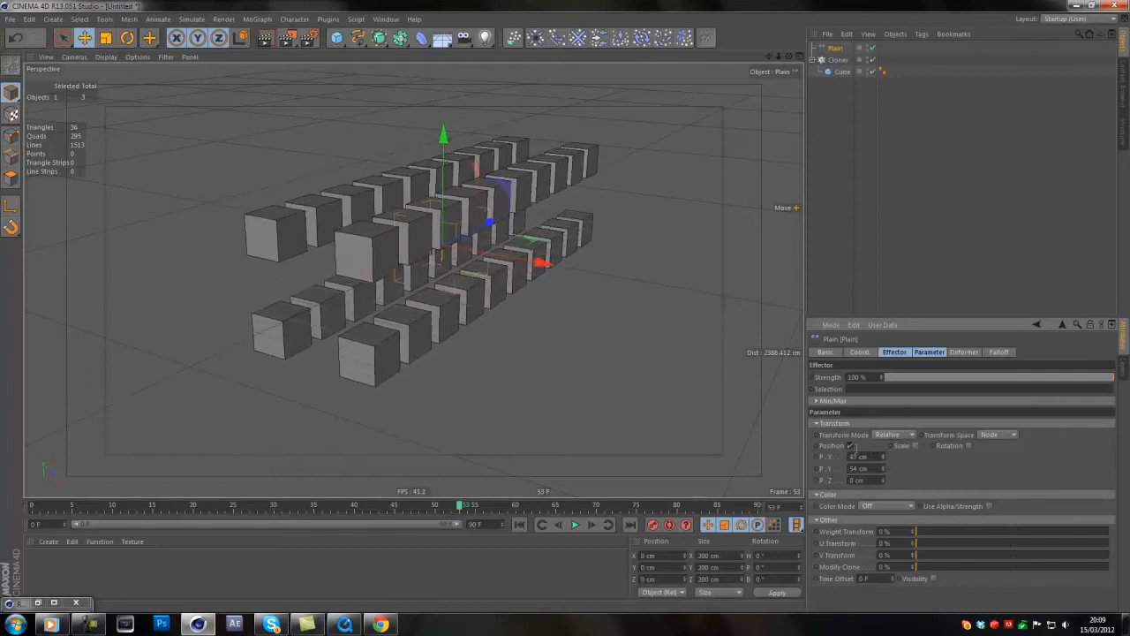
{"action": "left_click", "coordinate": [851, 445]}
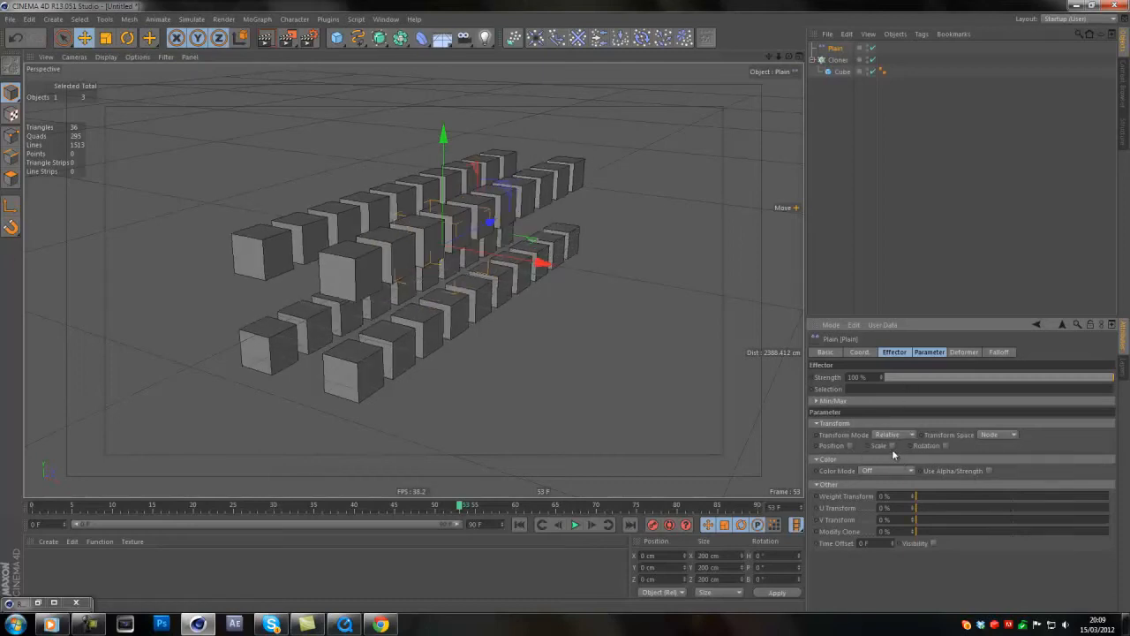
{"action": "left_click", "coordinate": [893, 445]}
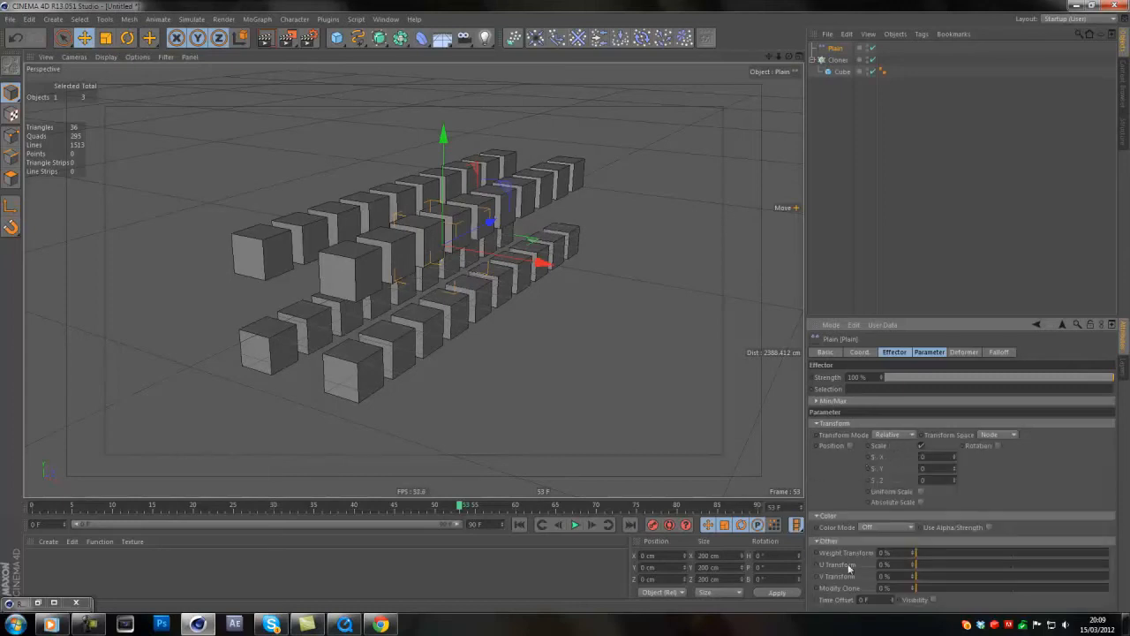
{"action": "left_click", "coordinate": [922, 490]}
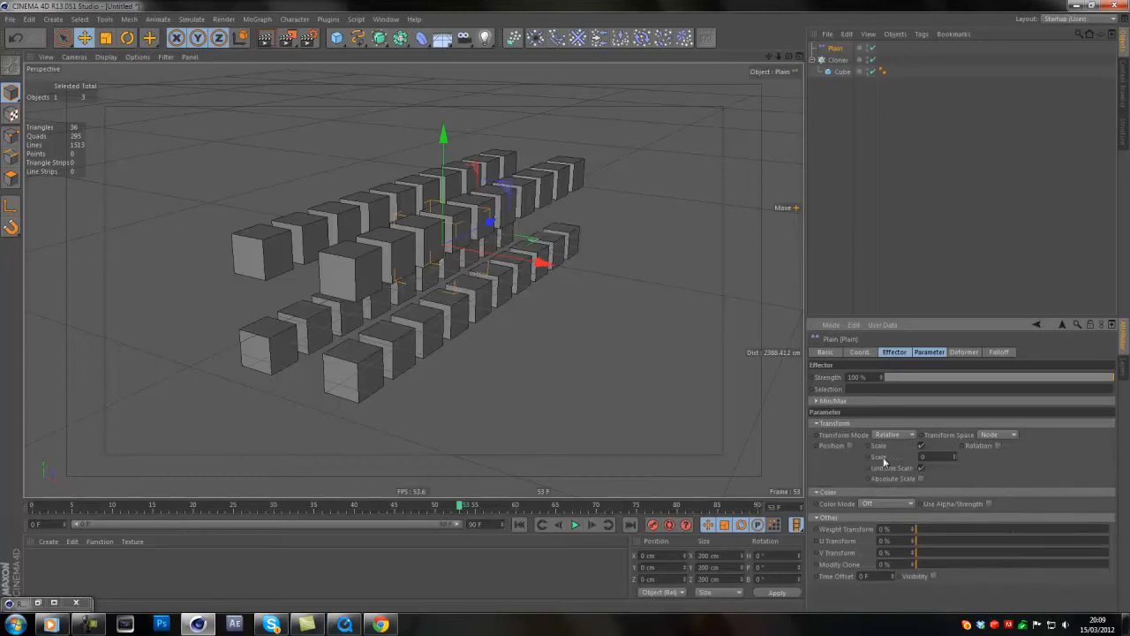
Step: Set the Plain effector's uniform scale to -0.99
{"action": "left_click", "coordinate": [937, 457]}
{"action": "type", "text": "-"}
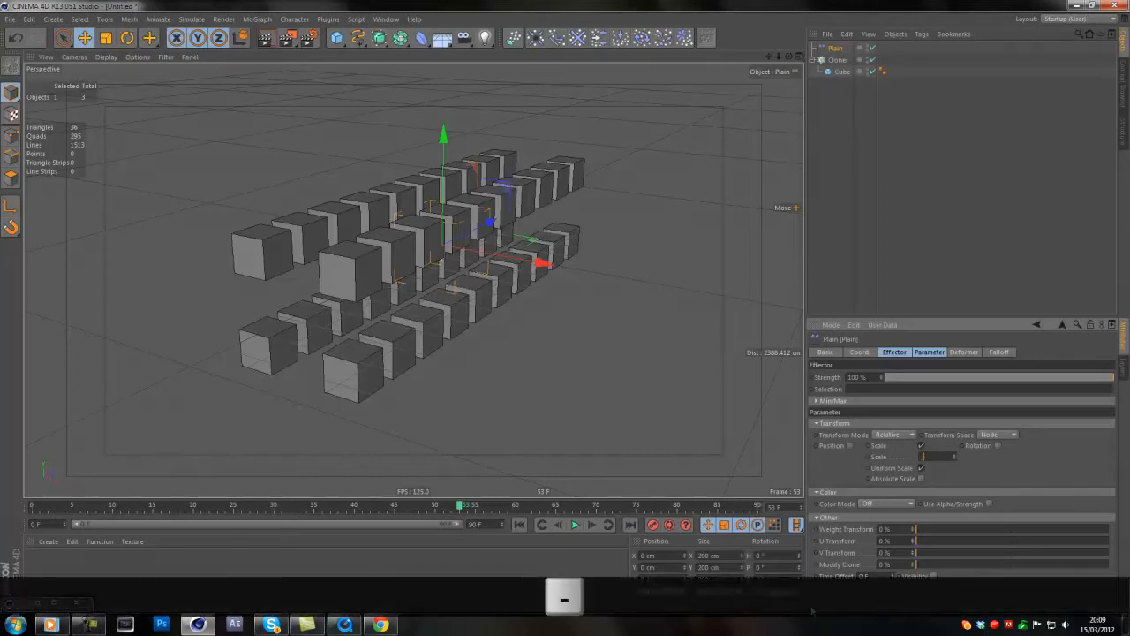
{"action": "type", "text": "0.99"}
{"action": "key", "text": "Return"}
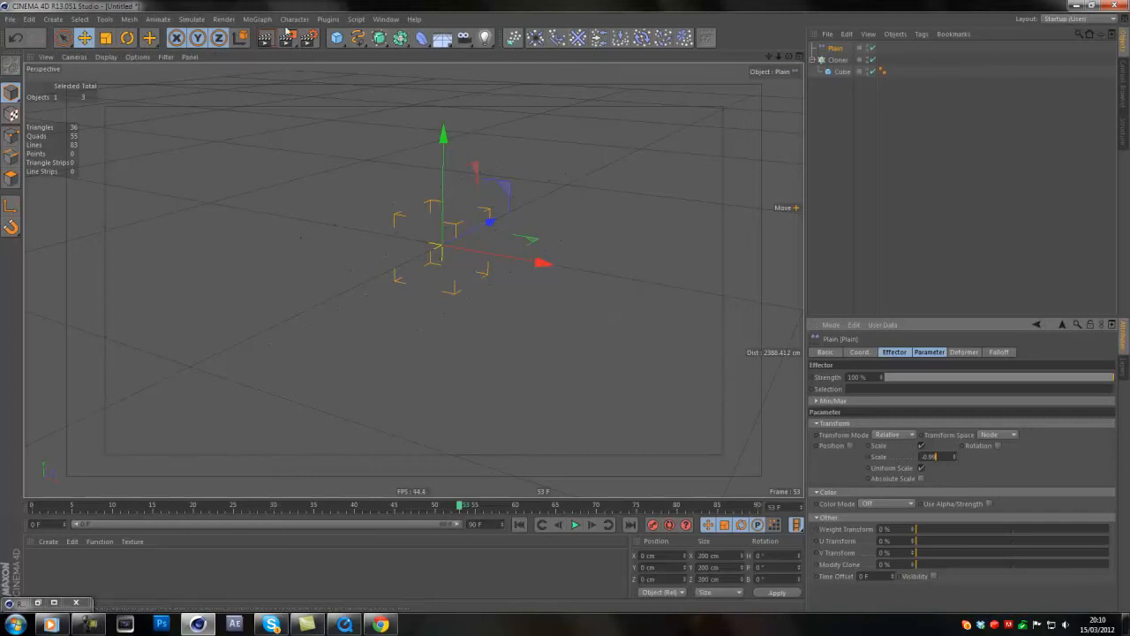
Step: Create a second Plain effector and add it to the Cloner's effectors list below the first one
{"action": "left_click", "coordinate": [257, 19]}
{"action": "mouse_move", "coordinate": [263, 39]}
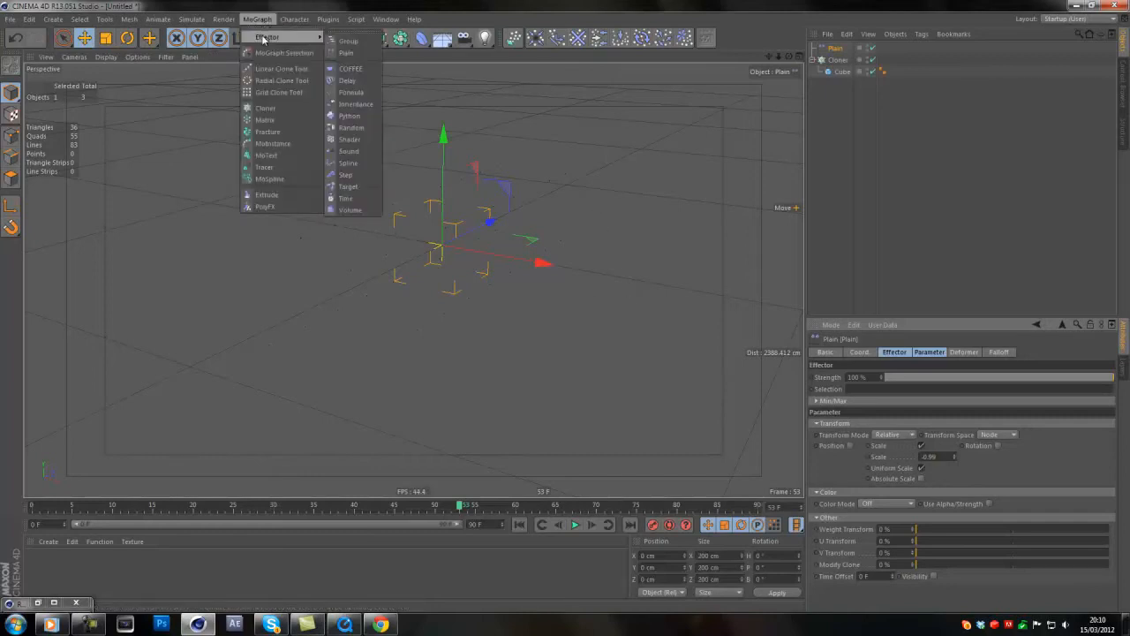
{"action": "left_click", "coordinate": [346, 53]}
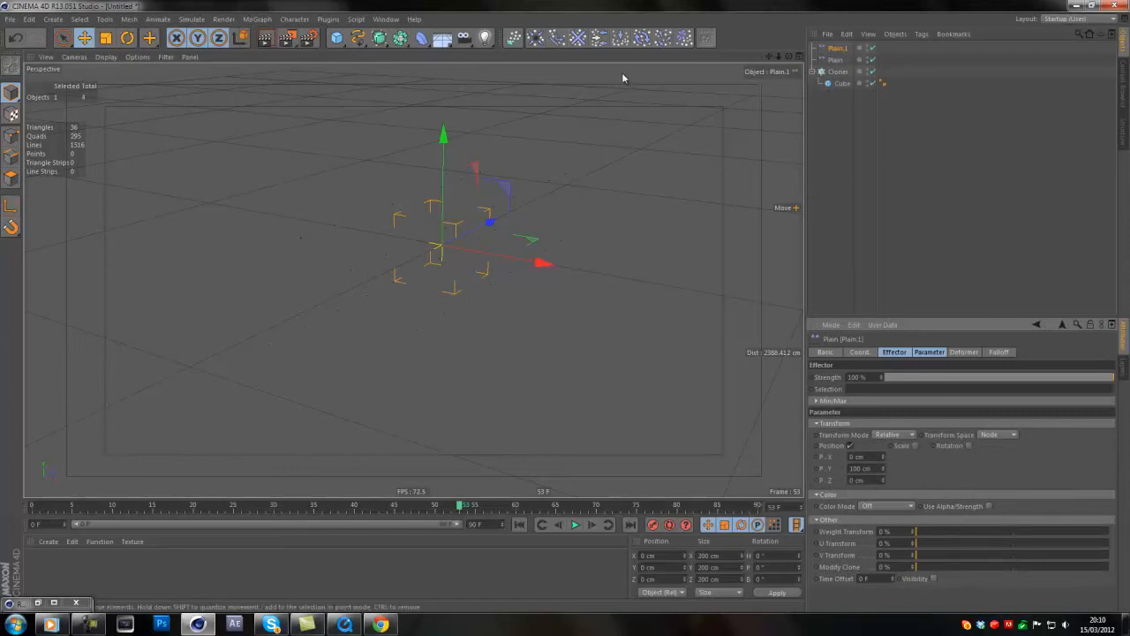
{"action": "left_click", "coordinate": [839, 73]}
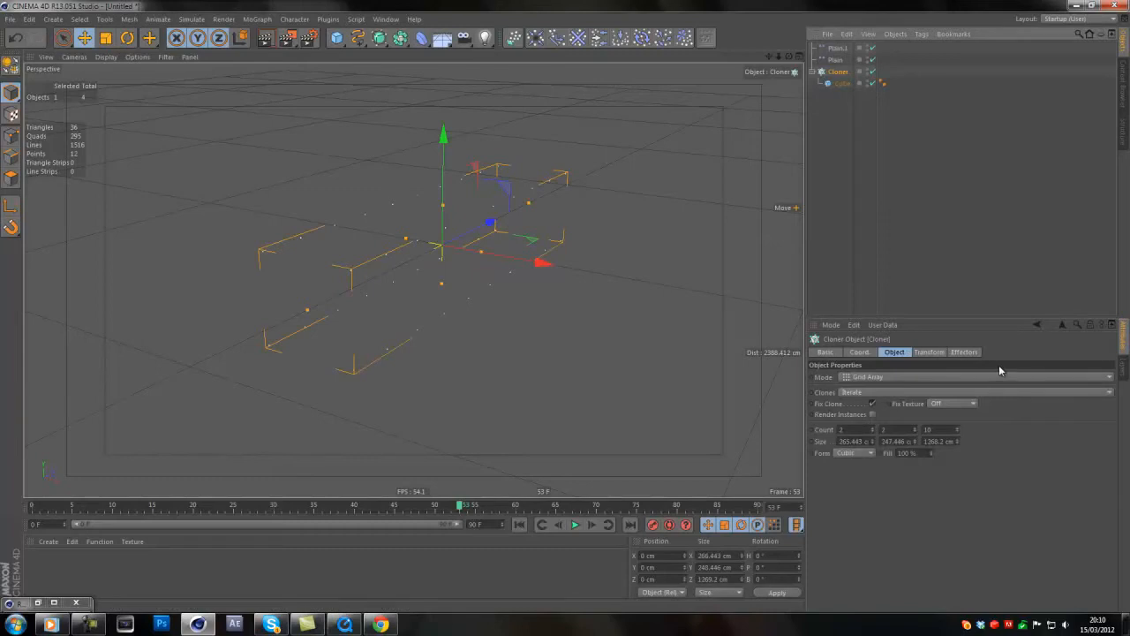
{"action": "left_click", "coordinate": [966, 352]}
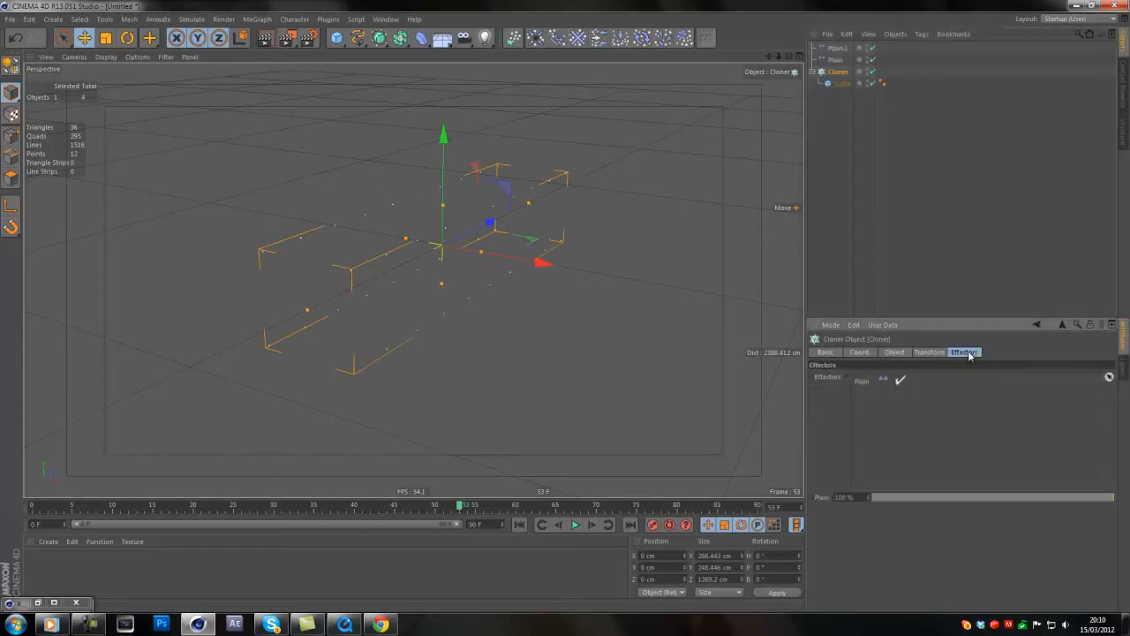
{"action": "left_click_drag", "start_coordinate": [836, 48], "coordinate": [861, 397]}
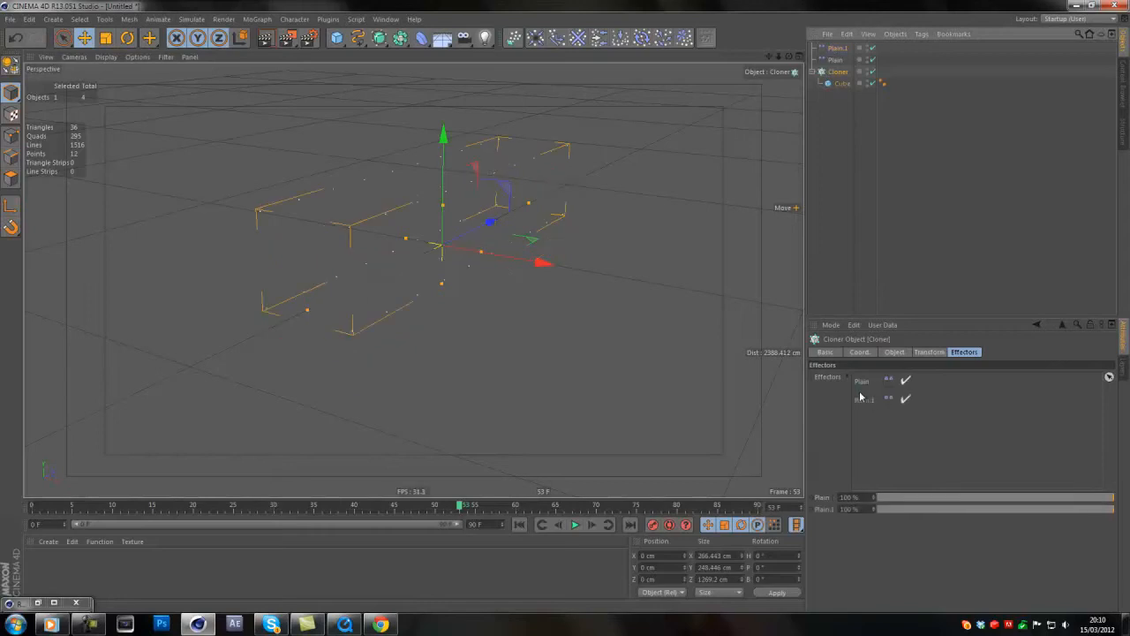
Step: Switch off Position on the second Plain effector, enable Scale with Uniform Scale, and set the scale to 100
{"action": "left_click", "coordinate": [836, 49]}
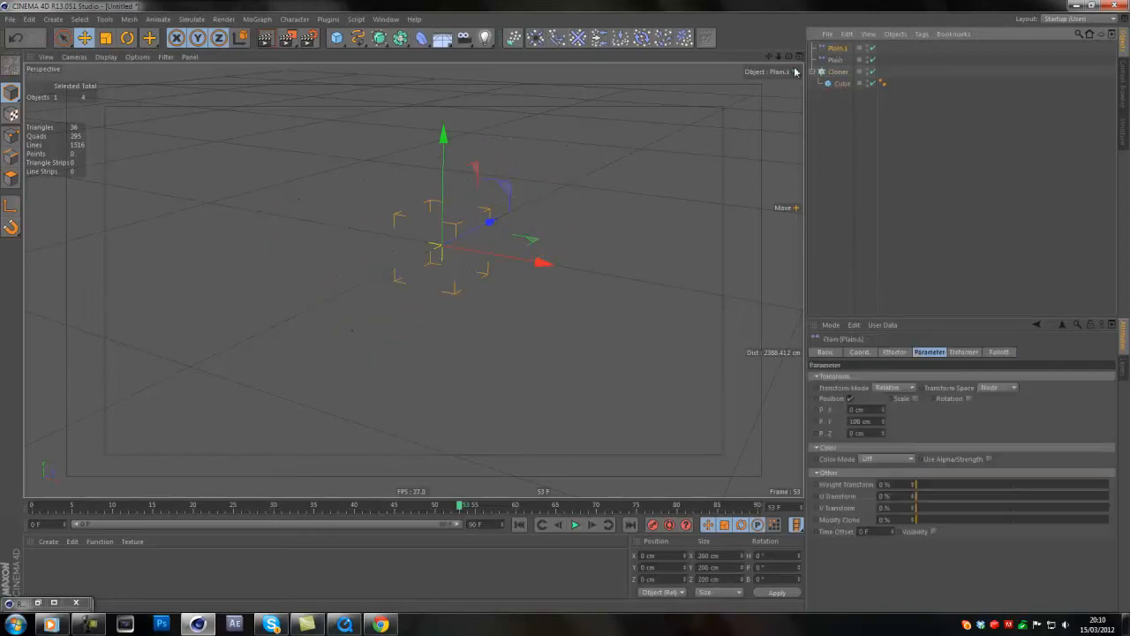
{"action": "left_click", "coordinate": [852, 400]}
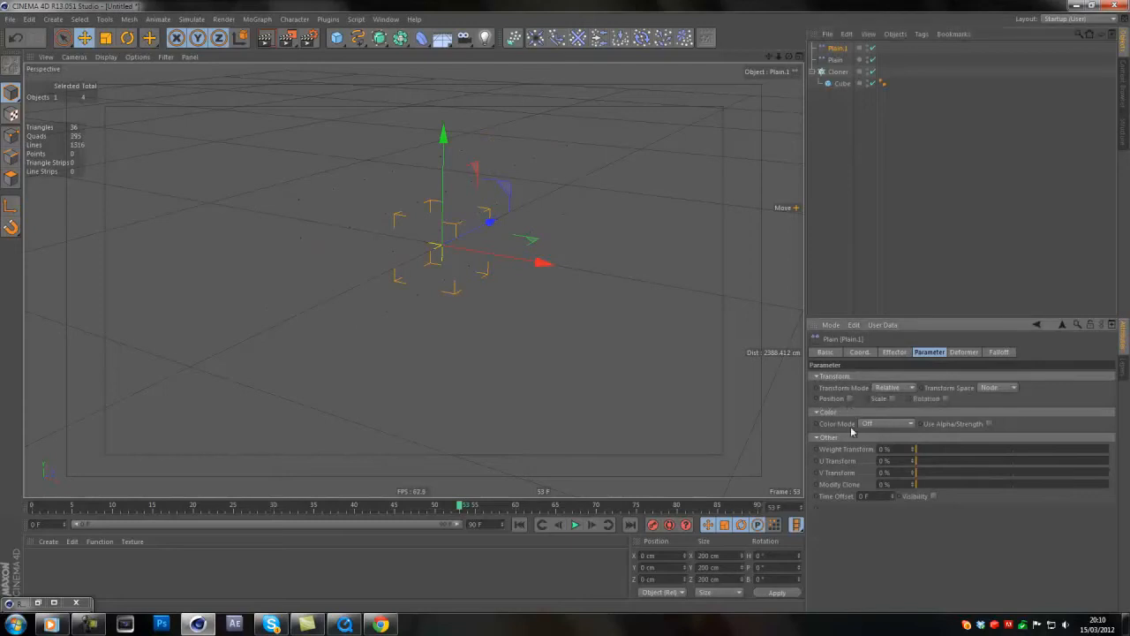
{"action": "left_click", "coordinate": [892, 399]}
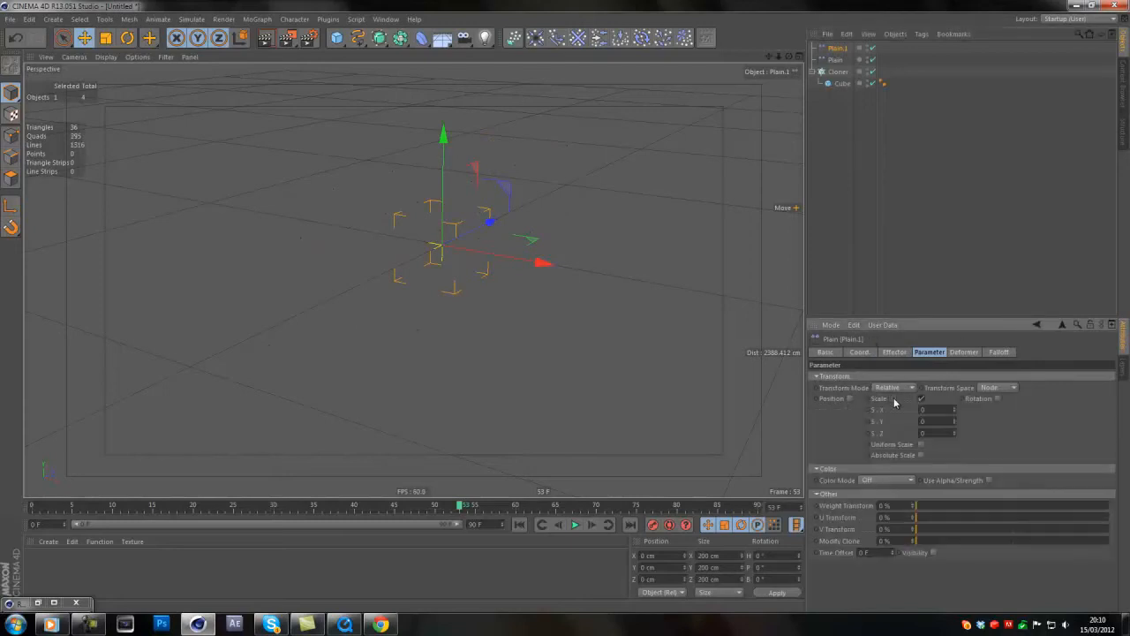
{"action": "left_click", "coordinate": [922, 445]}
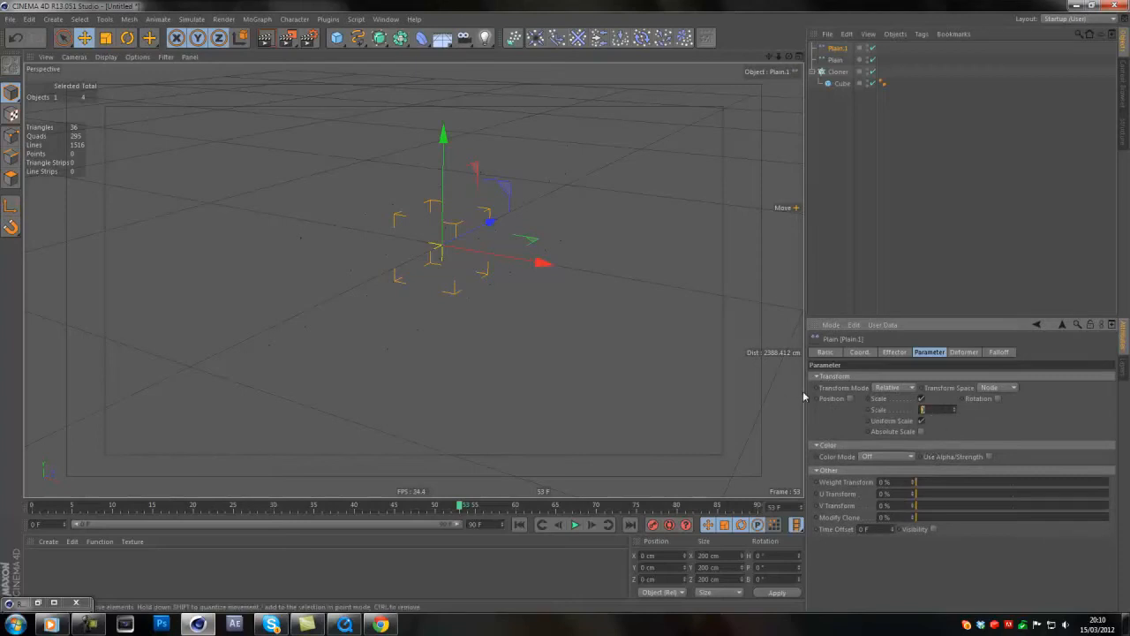
{"action": "type", "text": "100"}
{"action": "key", "text": "Return"}
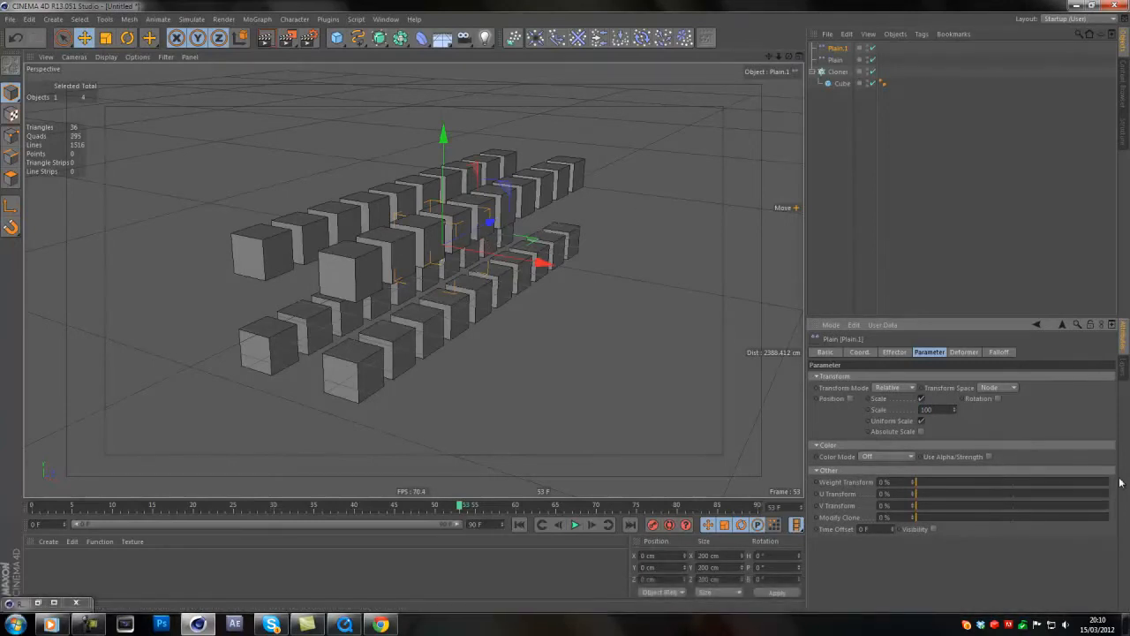
Step: Try a uniform scale of -1 on the first Plain effector
{"action": "left_click", "coordinate": [1000, 353]}
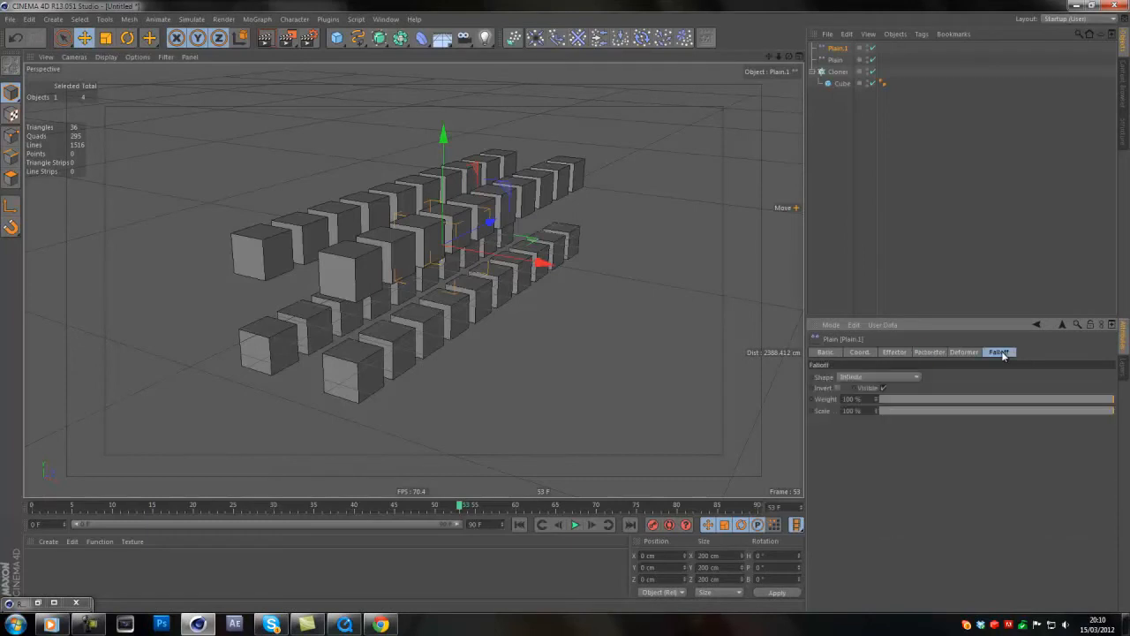
{"action": "left_click", "coordinate": [927, 352]}
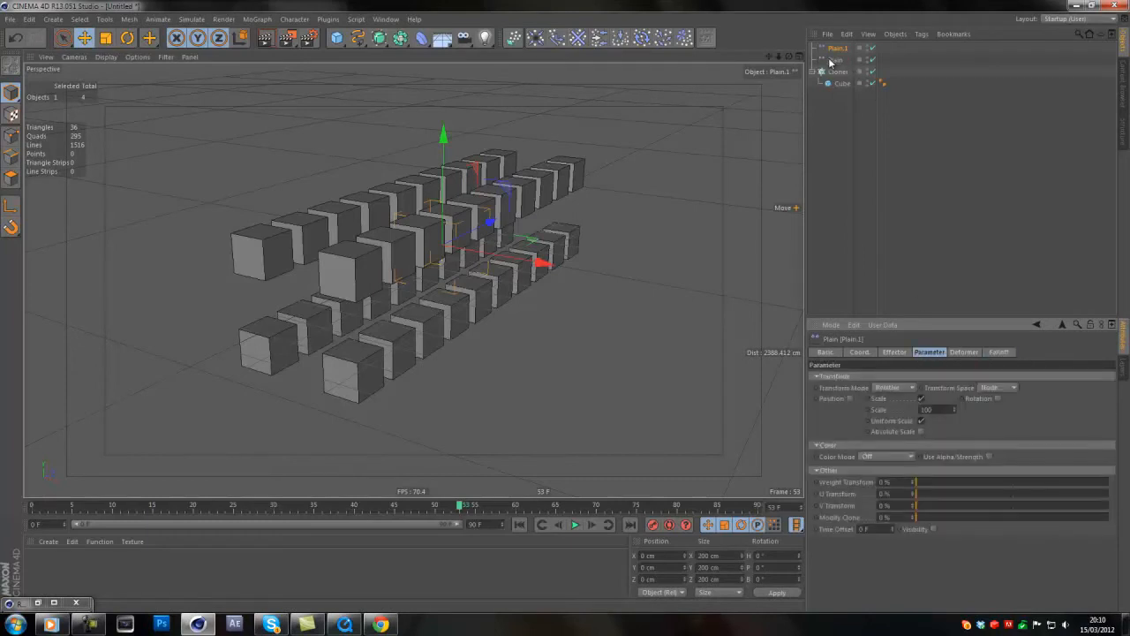
{"action": "left_click", "coordinate": [834, 60]}
{"action": "left_click", "coordinate": [938, 410]}
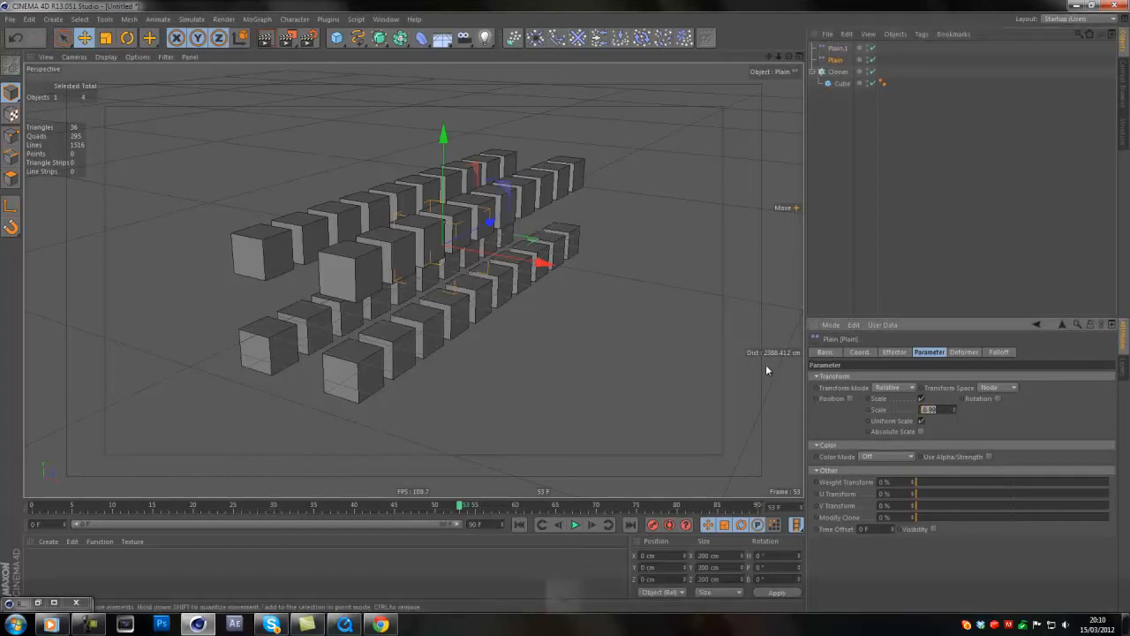
{"action": "type", "text": "-1"}
{"action": "key", "text": "Return"}
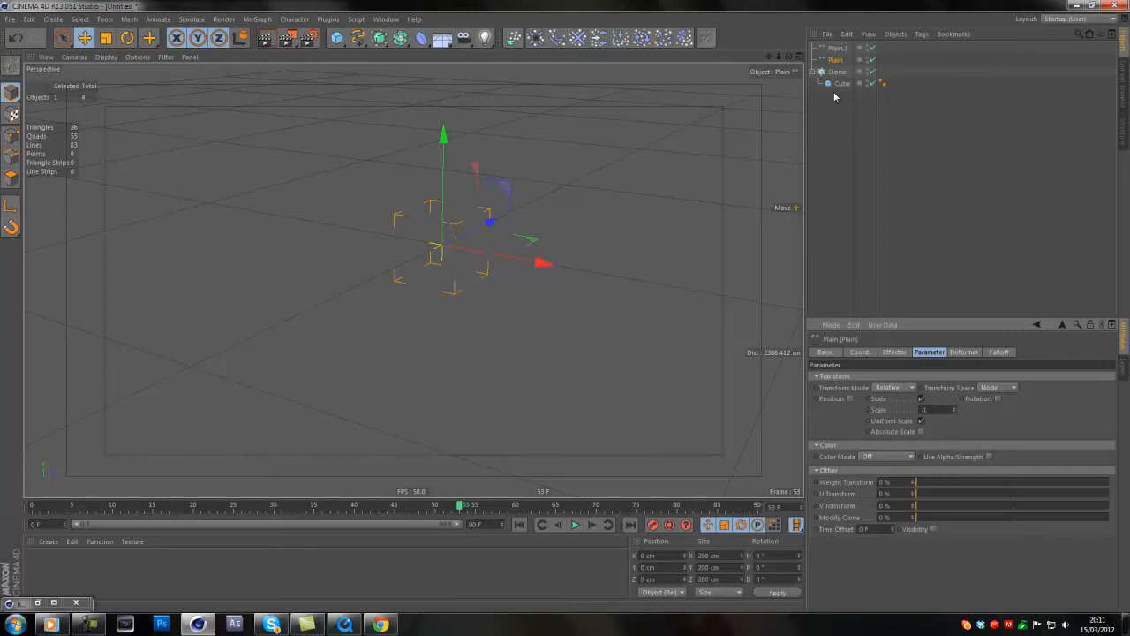
Step: Set the first Plain effector's uniform scale back to -0.99
{"action": "left_click", "coordinate": [836, 48]}
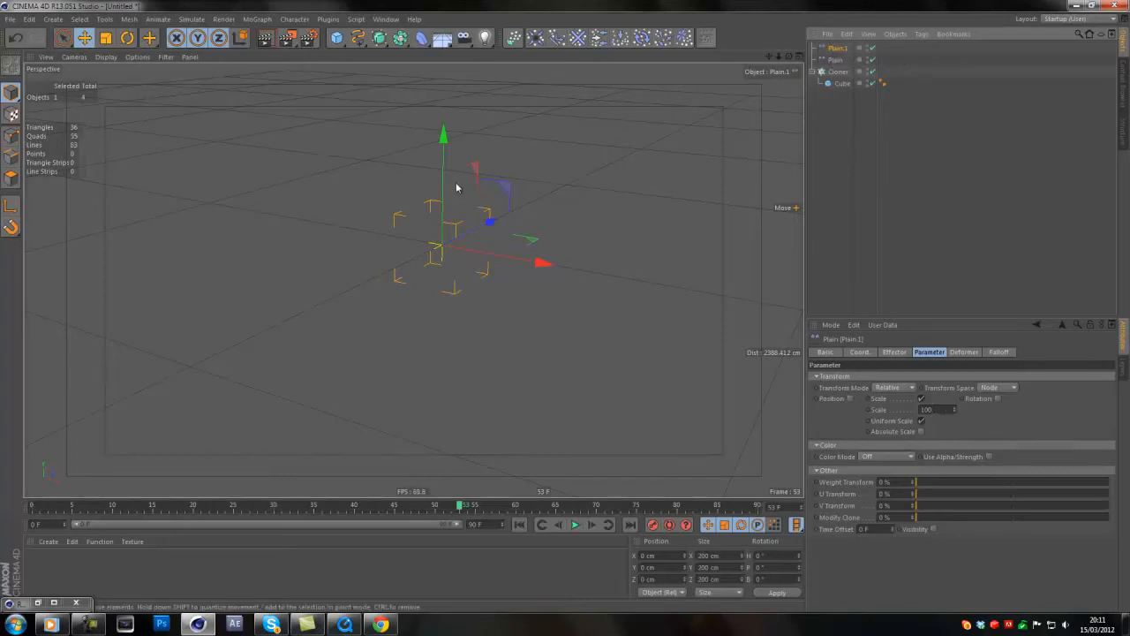
{"action": "left_click", "coordinate": [835, 60]}
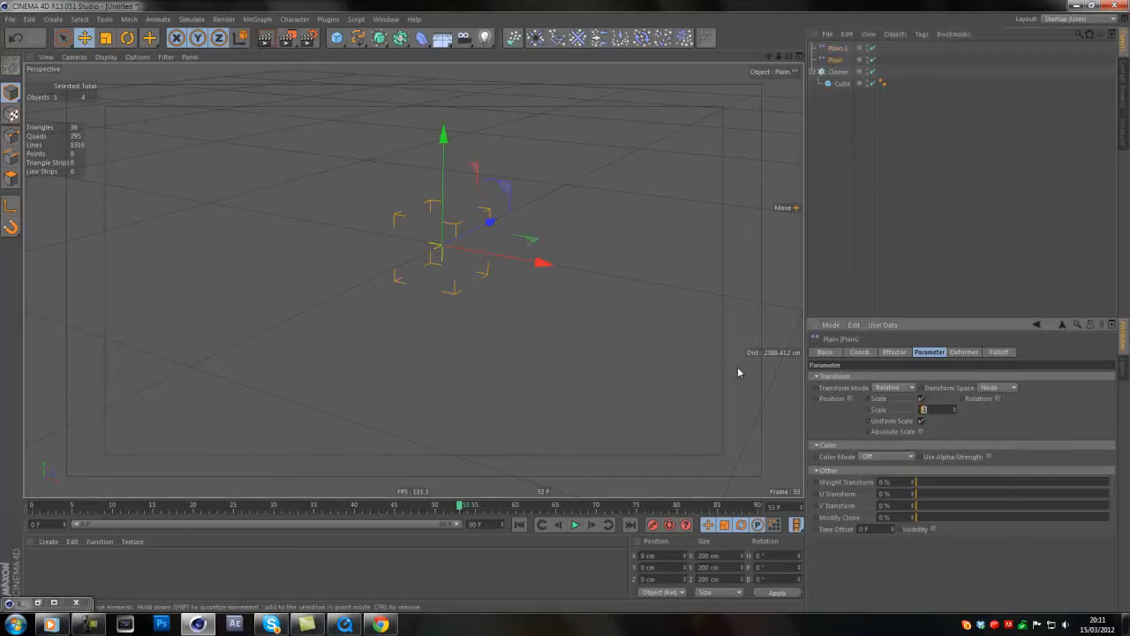
{"action": "type", "text": "."}
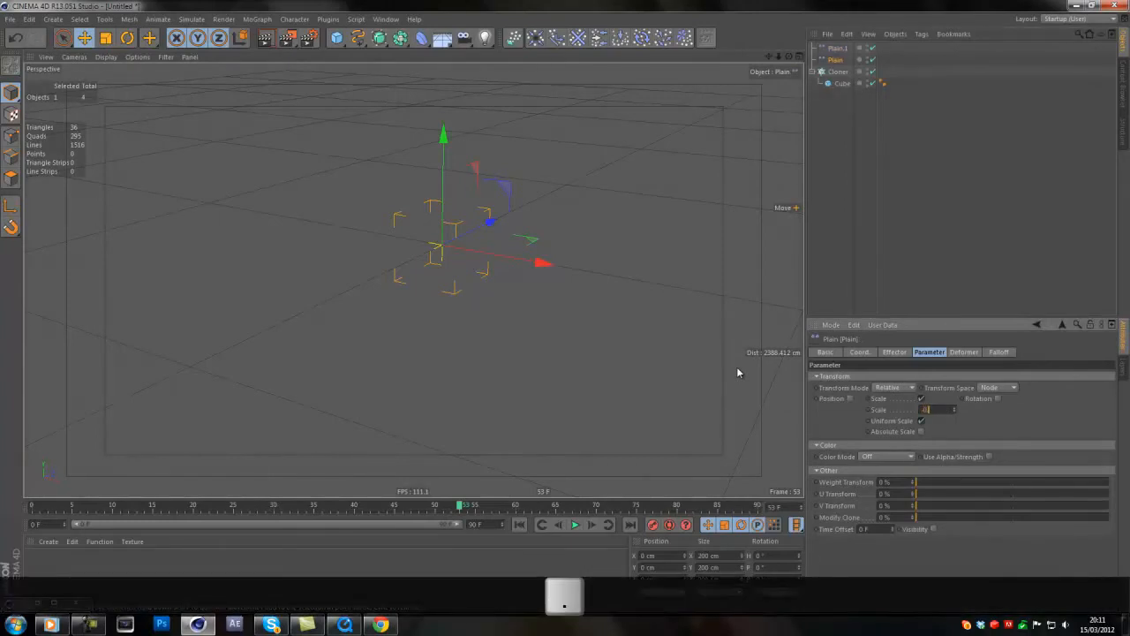
{"action": "type", "text": "99"}
{"action": "key", "text": "Return"}
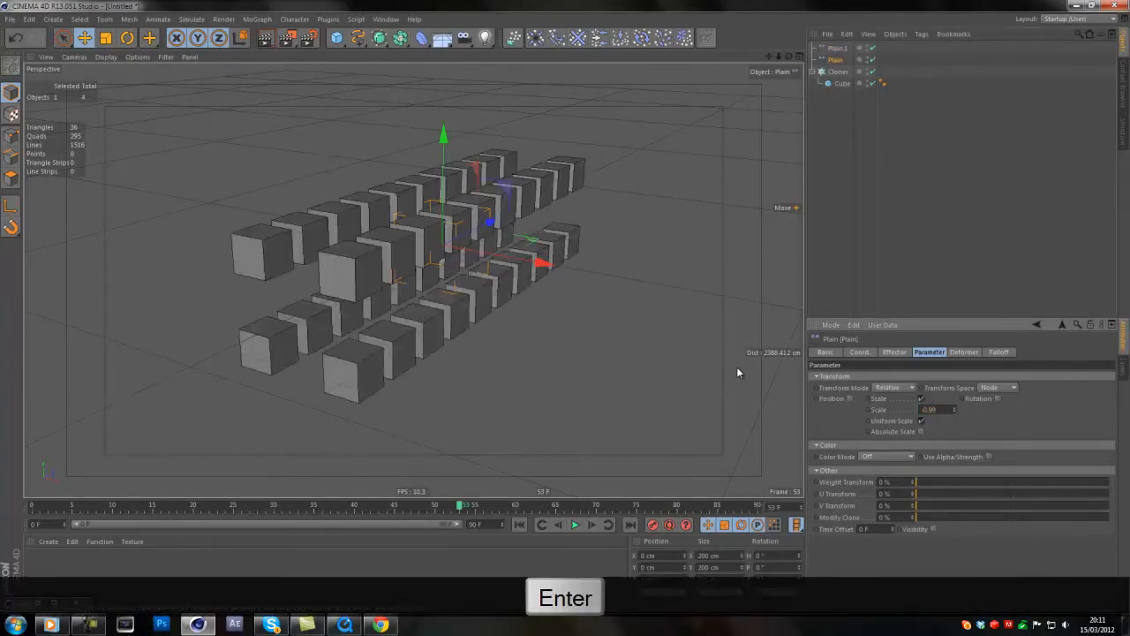
Step: Set the second Plain effector's falloff shape to Box and move the effector along Z to about -192 cm
{"action": "left_click", "coordinate": [836, 49]}
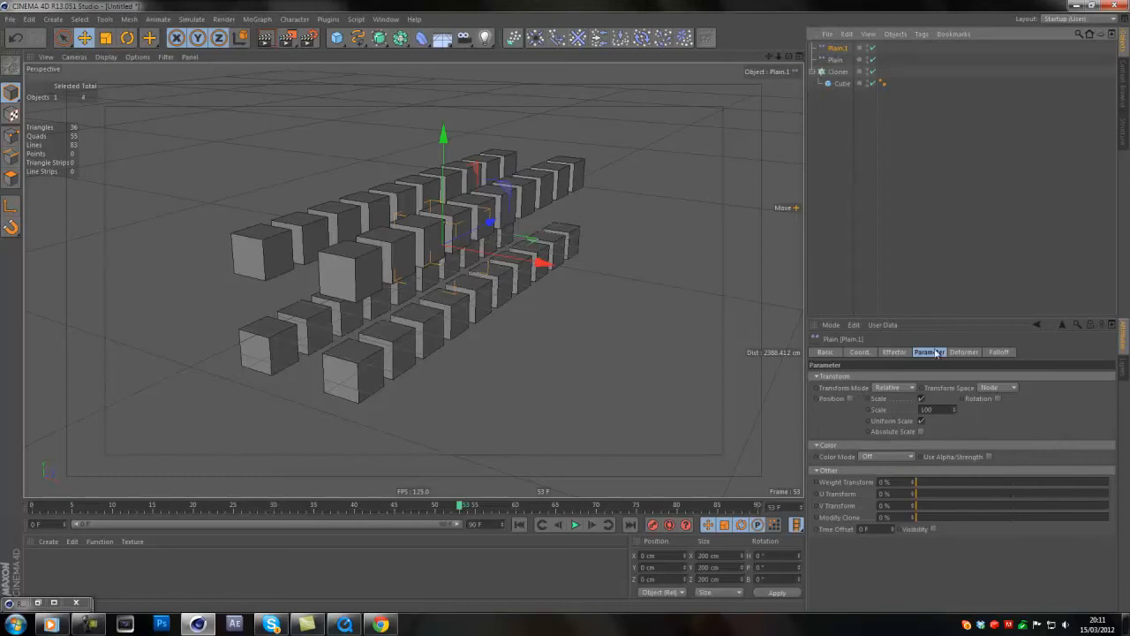
{"action": "left_click", "coordinate": [1003, 352]}
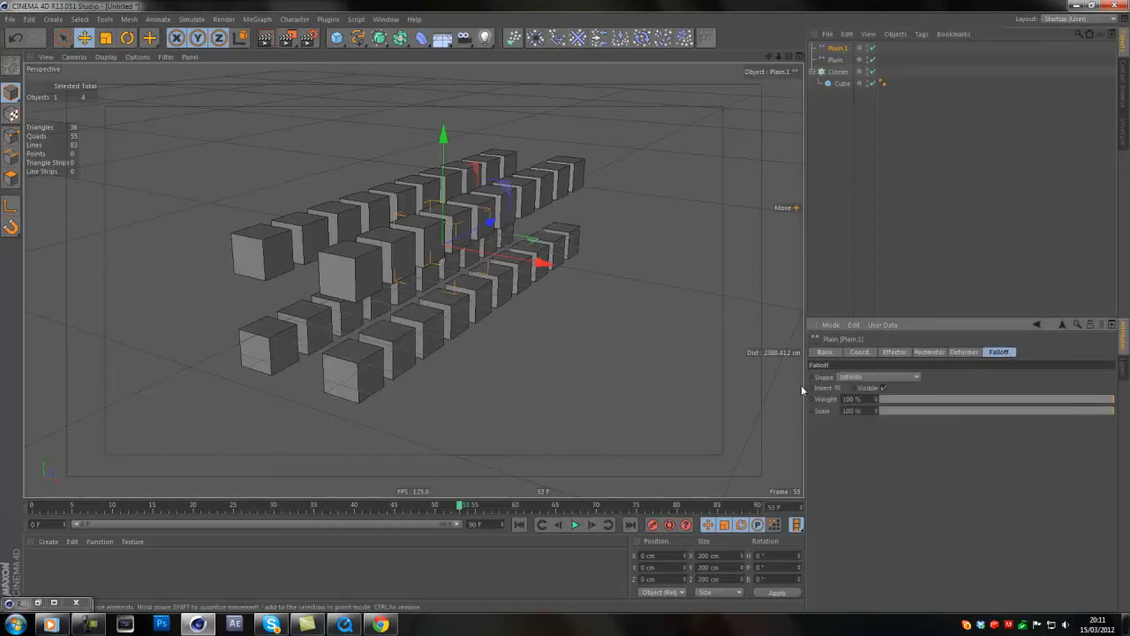
{"action": "left_click", "coordinate": [880, 378]}
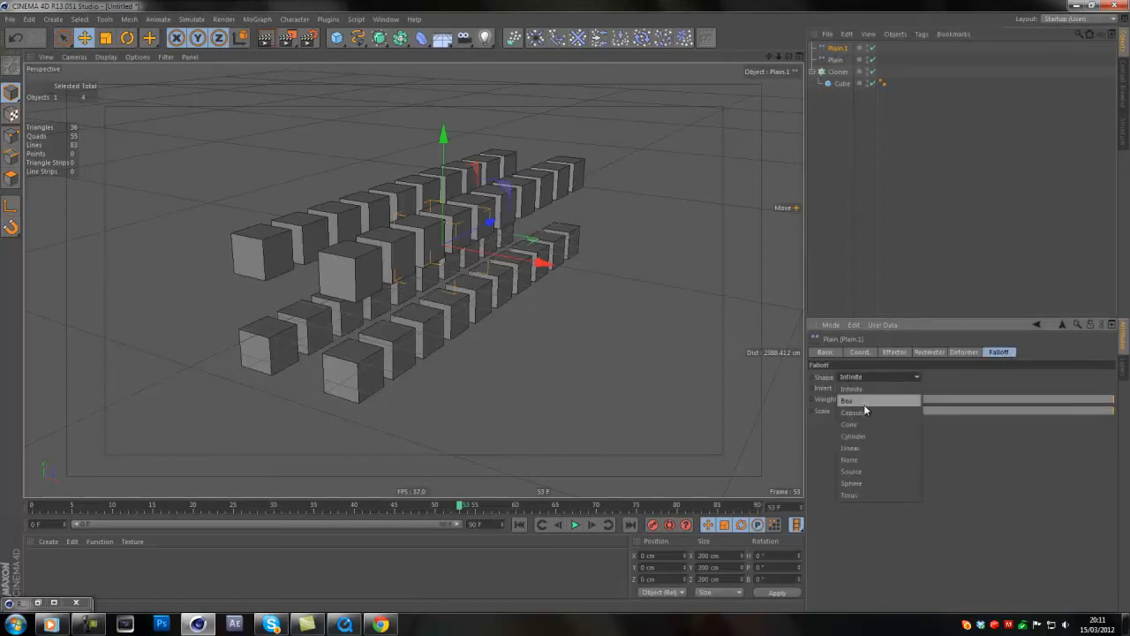
{"action": "left_click", "coordinate": [863, 405]}
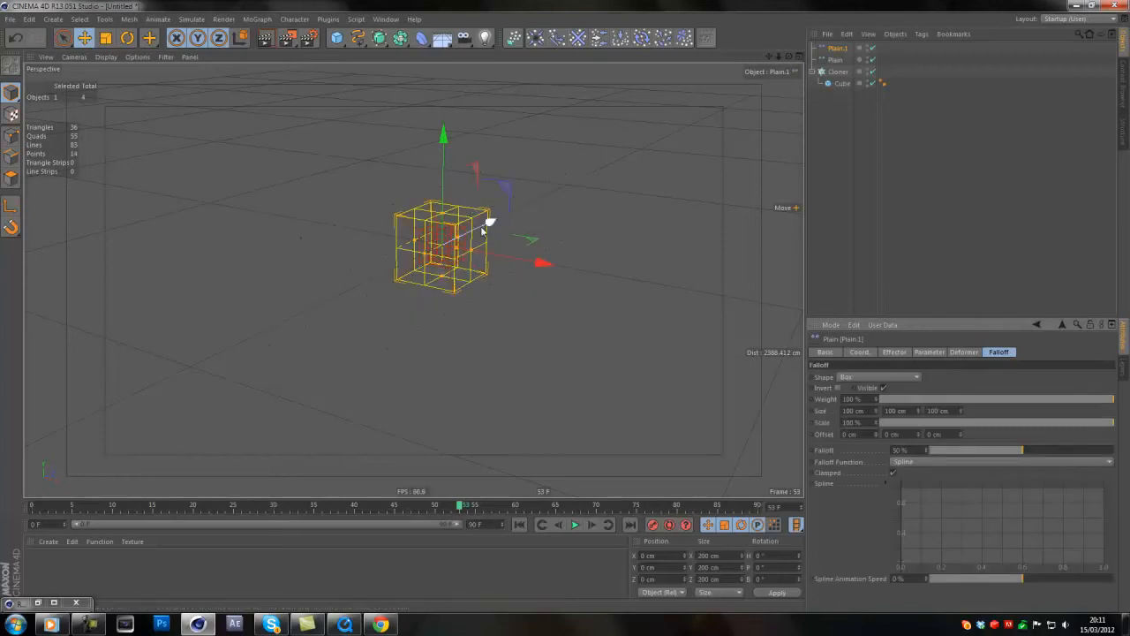
{"action": "left_click_drag", "start_coordinate": [488, 221], "coordinate": [424, 264]}
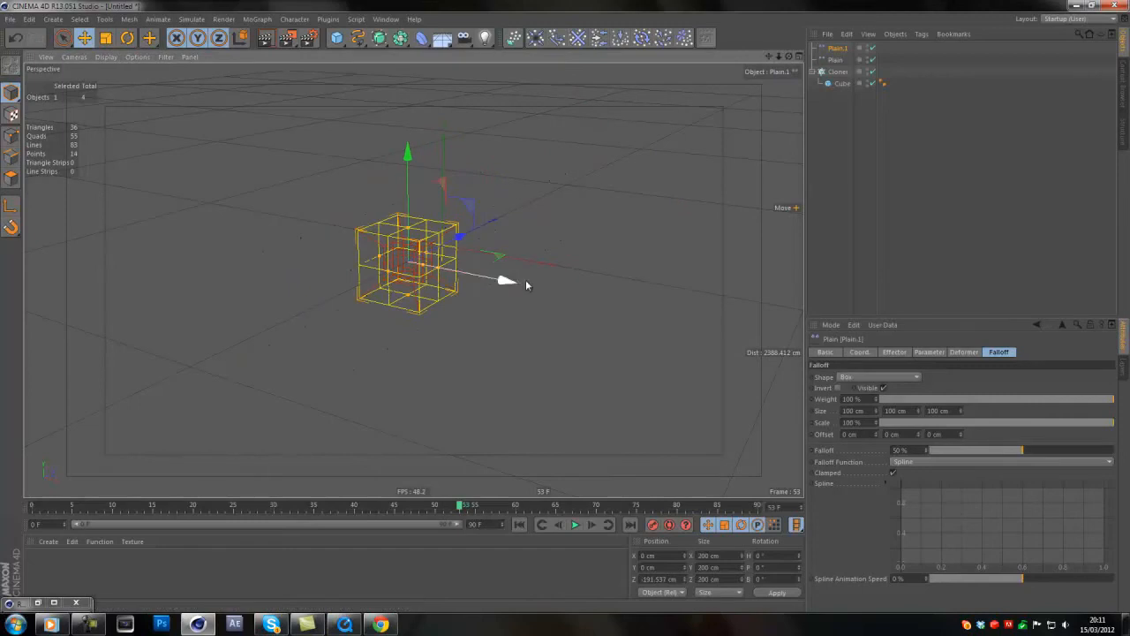
Step: Set the falloff scale of the second Plain effector to 500 %
{"action": "left_click", "coordinate": [864, 422]}
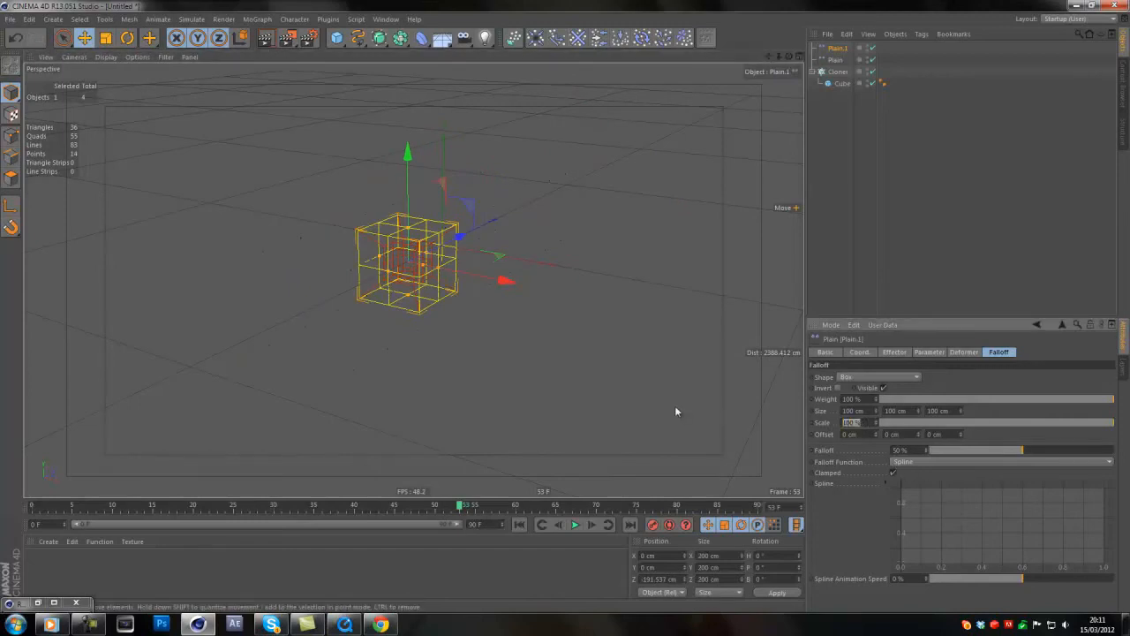
{"action": "type", "text": "50"}
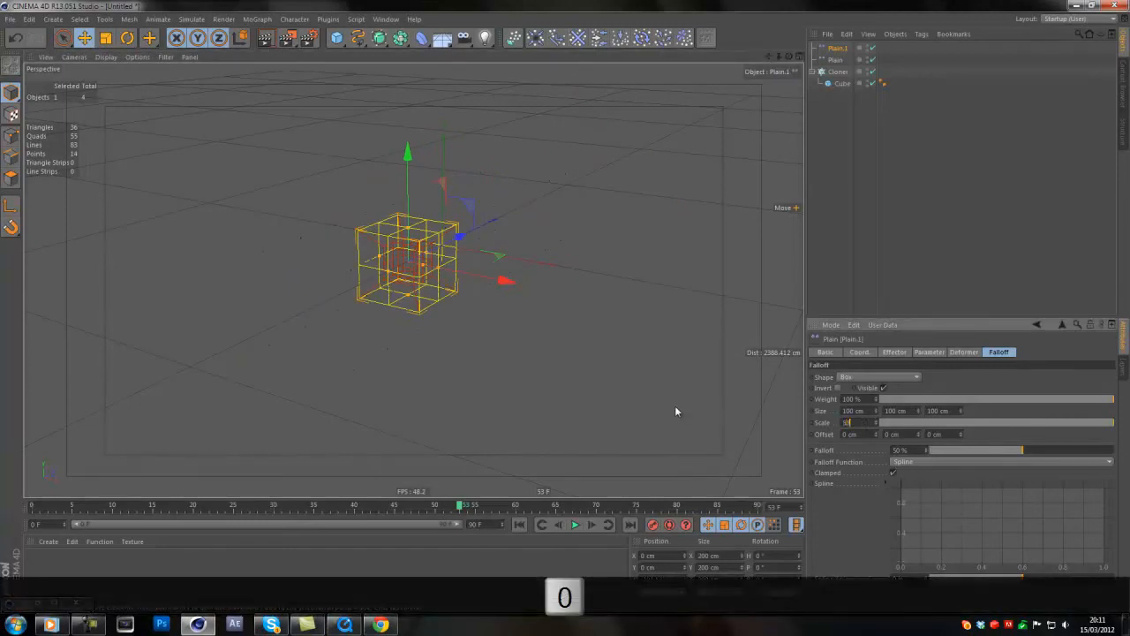
{"action": "type", "text": "0"}
{"action": "key", "text": "Return"}
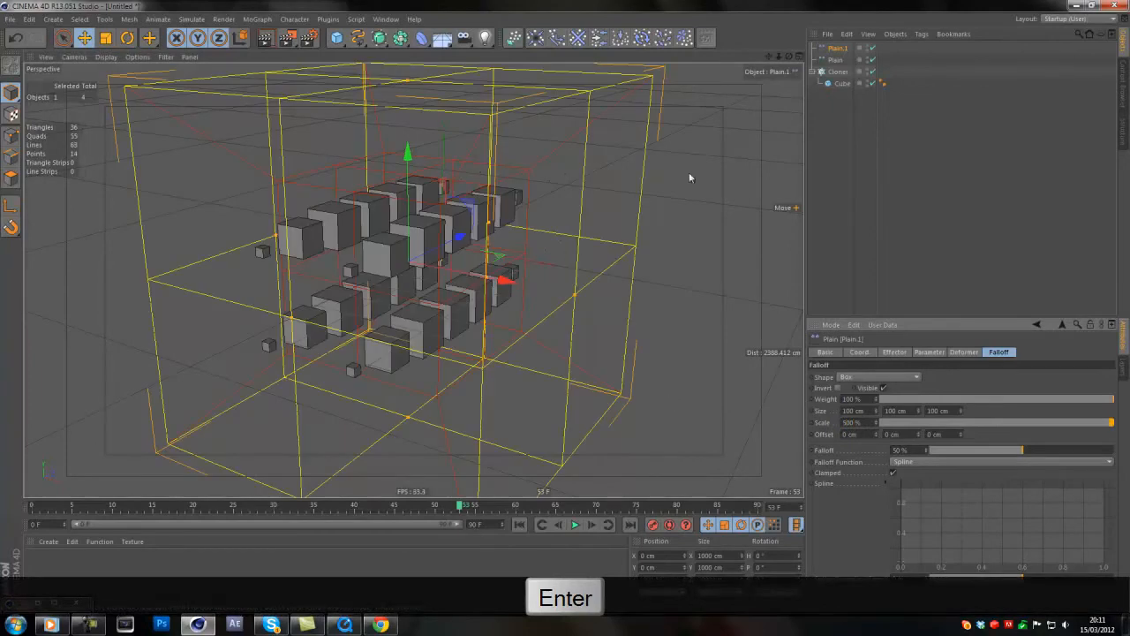
Step: Stretch the box falloff to a Z size of about 284 cm and move the effector to about -1 cm in Z, covering all clones
{"action": "left_click_drag", "start_coordinate": [788, 59], "coordinate": [479, 288]}
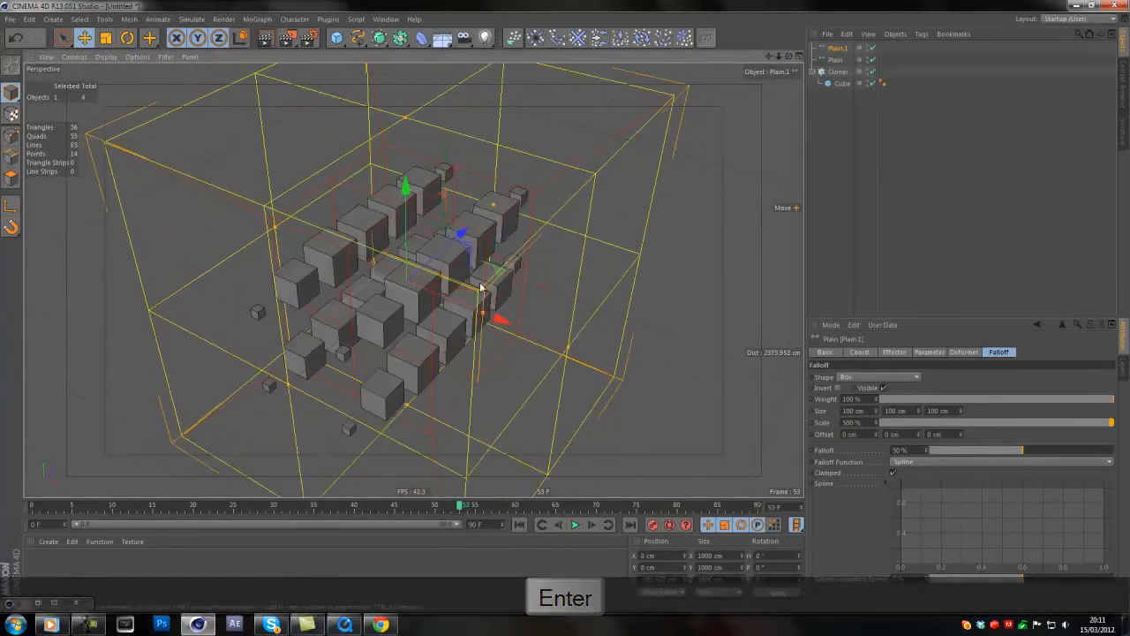
{"action": "left_click_drag", "start_coordinate": [445, 250], "coordinate": [530, 282]}
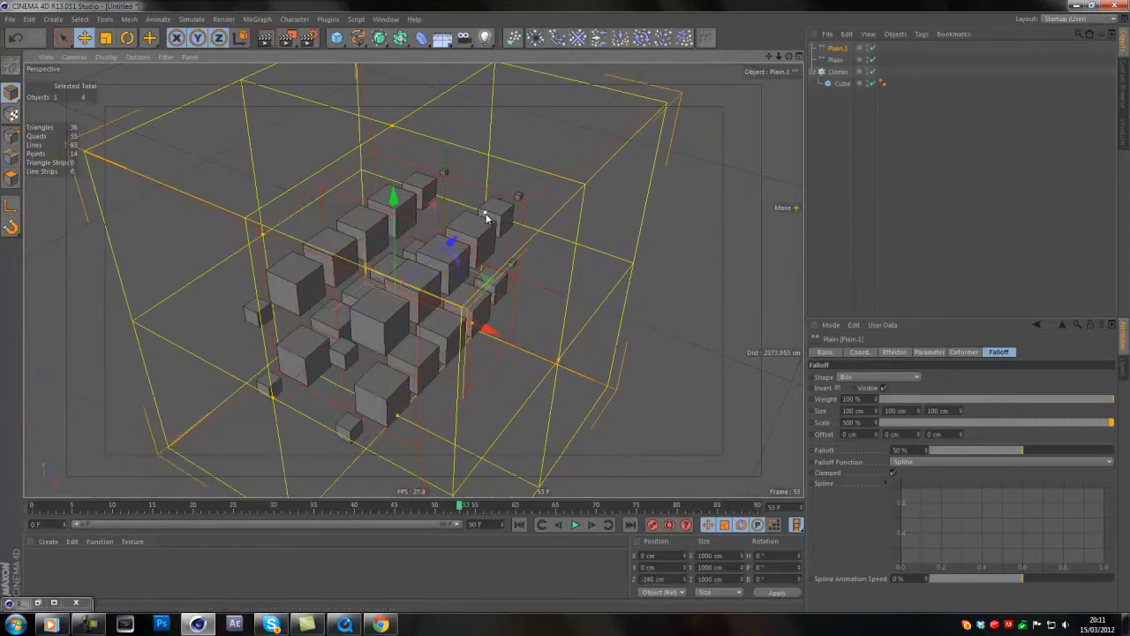
{"action": "mouse_move", "coordinate": [485, 216]}
{"action": "left_mouse_down"}
{"action": "mouse_move", "coordinate": [601, 152]}
{"action": "mouse_move", "coordinate": [598, 114]}
{"action": "mouse_move", "coordinate": [623, 144]}
{"action": "left_mouse_up"}
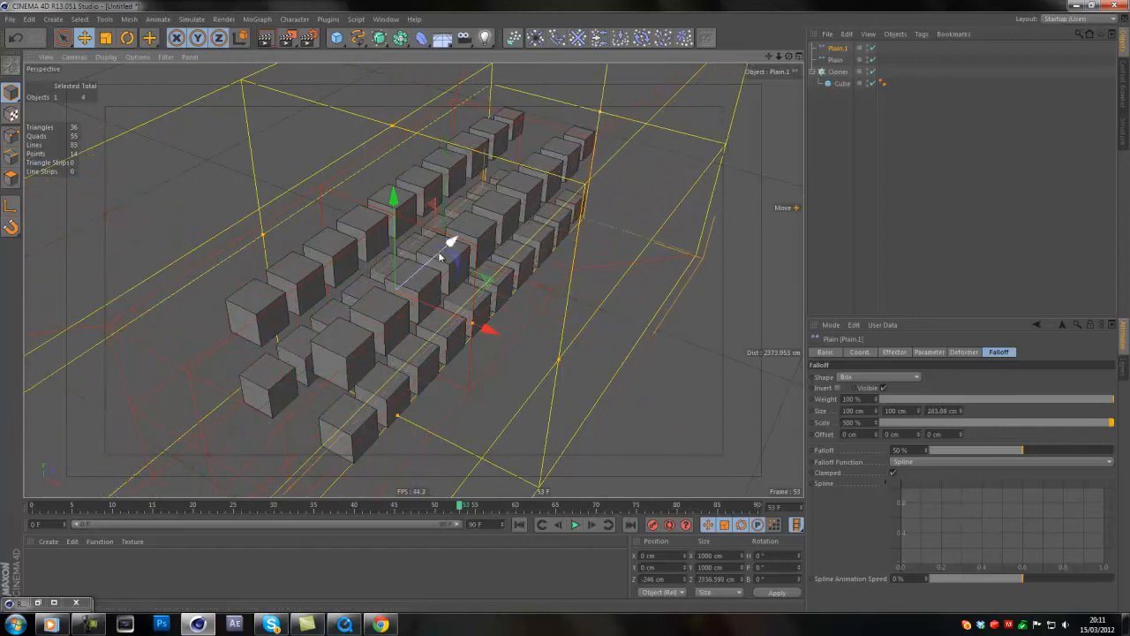
{"action": "left_click_drag", "start_coordinate": [454, 244], "coordinate": [486, 227]}
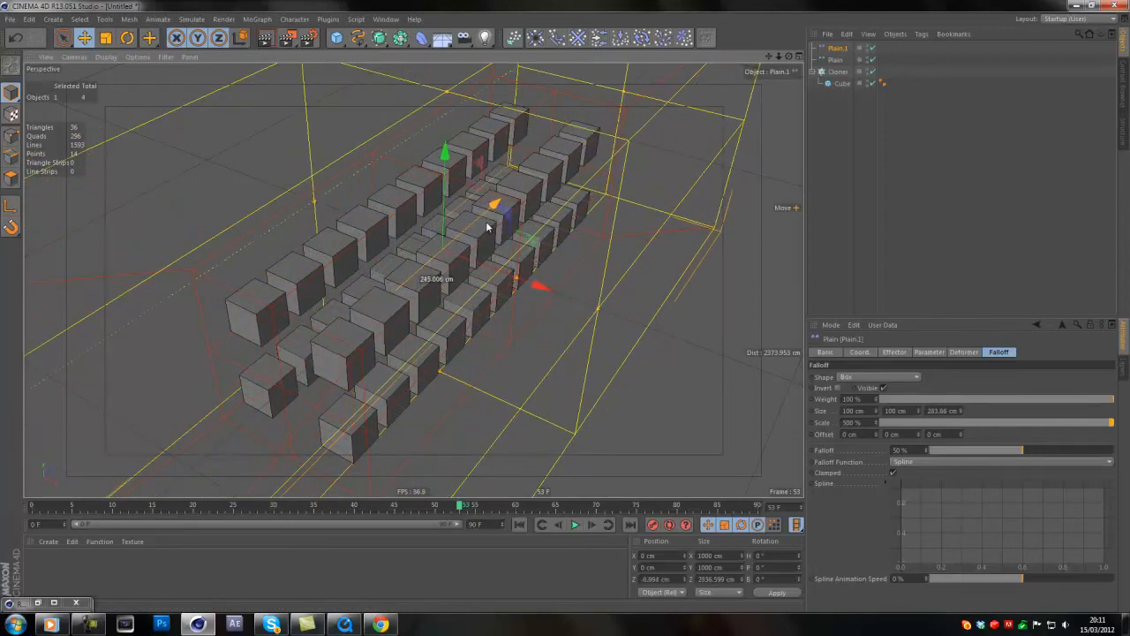
Step: Go to frame 0 and move the second Plain effector along Z to about -2145 cm, clear of the clones
{"action": "left_click_drag", "start_coordinate": [789, 56], "coordinate": [487, 233]}
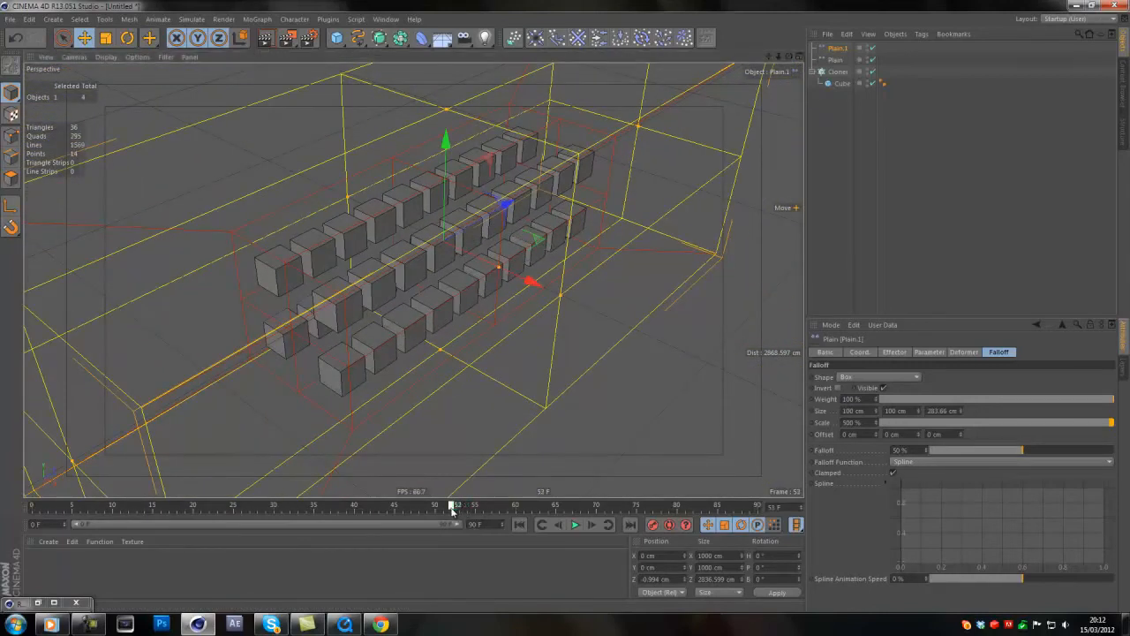
{"action": "left_click_drag", "start_coordinate": [449, 504], "coordinate": [36, 505]}
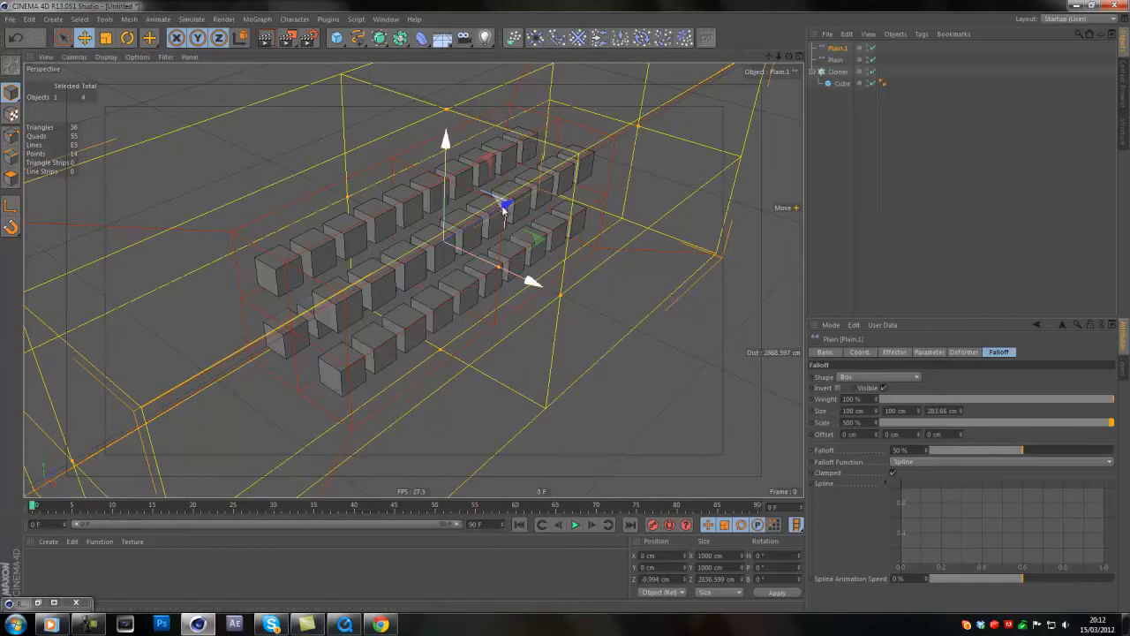
{"action": "left_click_drag", "start_coordinate": [504, 204], "coordinate": [564, 307]}
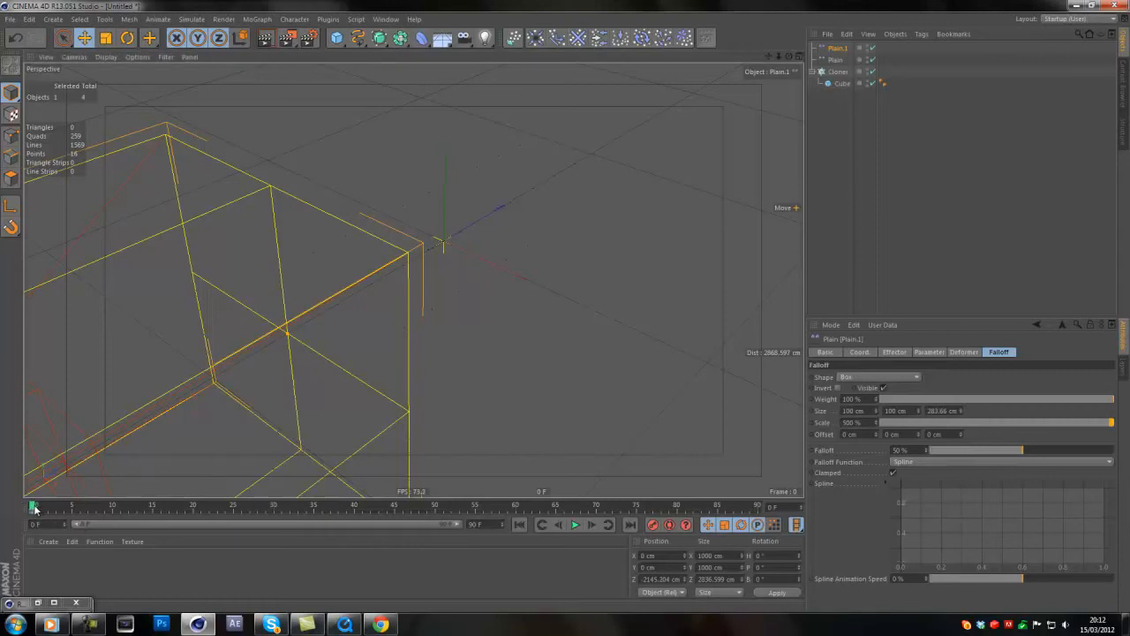
Step: Go to frame 60, move the second Plain effector along Z to about -14 cm over the clones, and record a keyframe
{"action": "left_click_drag", "start_coordinate": [35, 509], "coordinate": [526, 566]}
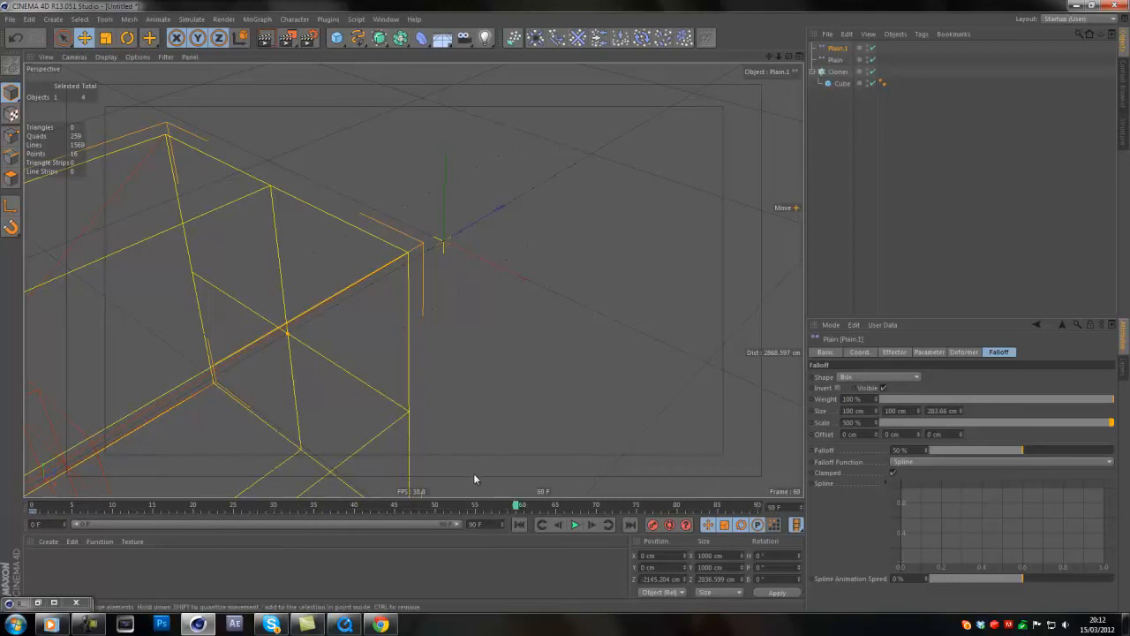
{"action": "left_click", "coordinate": [491, 524]}
{"action": "left_click", "coordinate": [516, 508]}
{"action": "scroll", "coordinate": [212, 326], "scroll_direction": "down", "scroll_amount": 5}
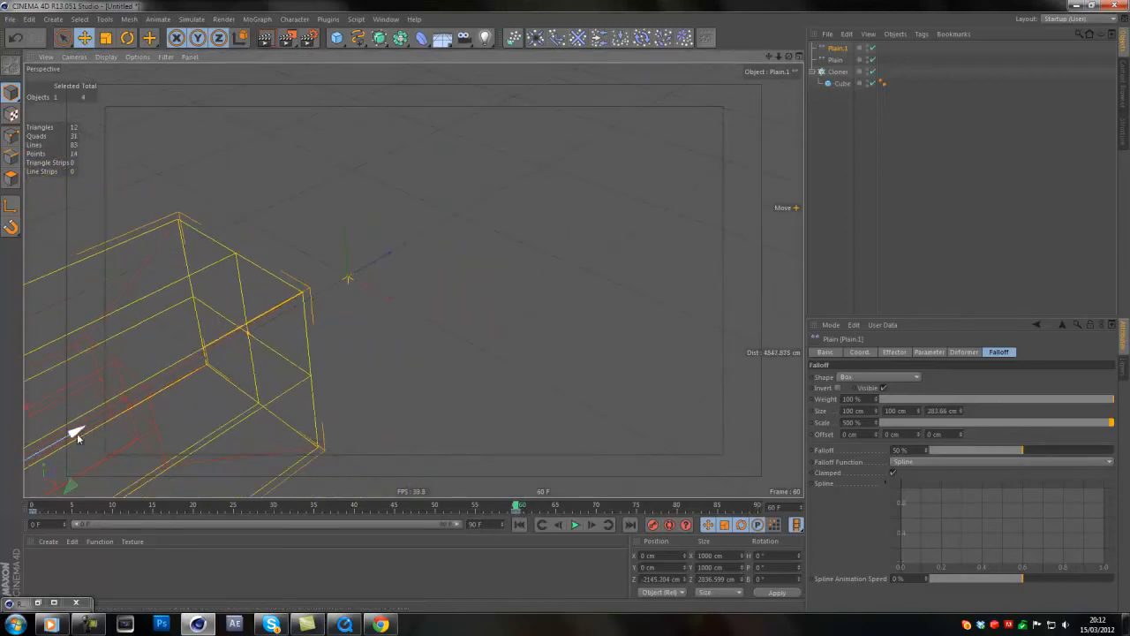
{"action": "left_click_drag", "start_coordinate": [77, 431], "coordinate": [441, 283]}
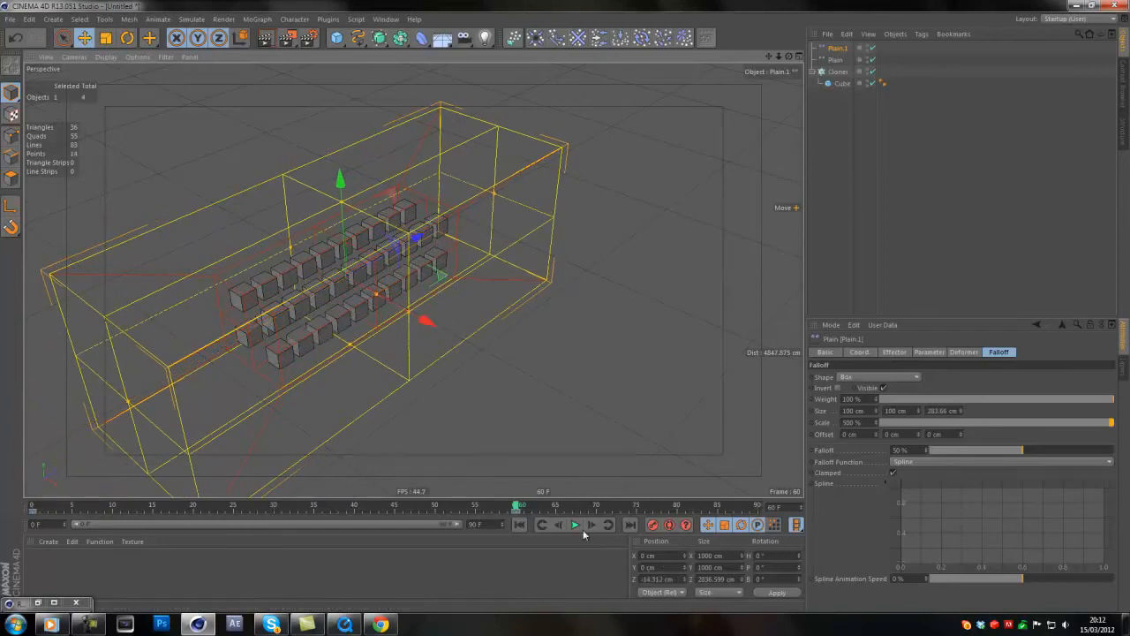
{"action": "key", "text": "F9"}
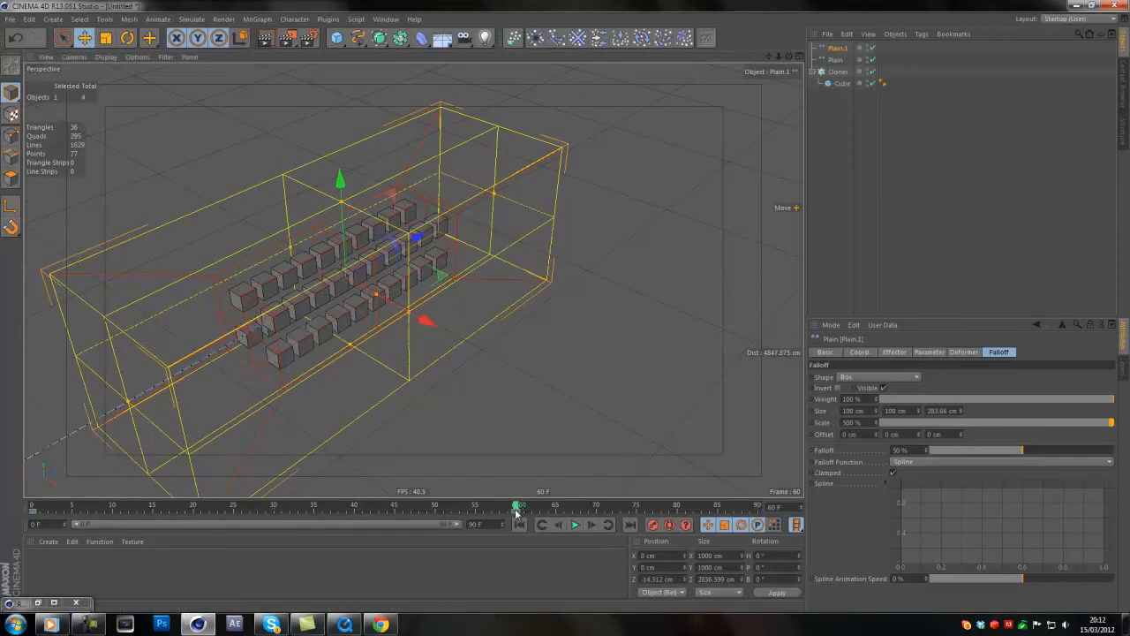
Step: Play the animation from frame 0 twice to check how the clones scale up as the effector passes through
{"action": "left_click_drag", "start_coordinate": [525, 507], "coordinate": [4, 541]}
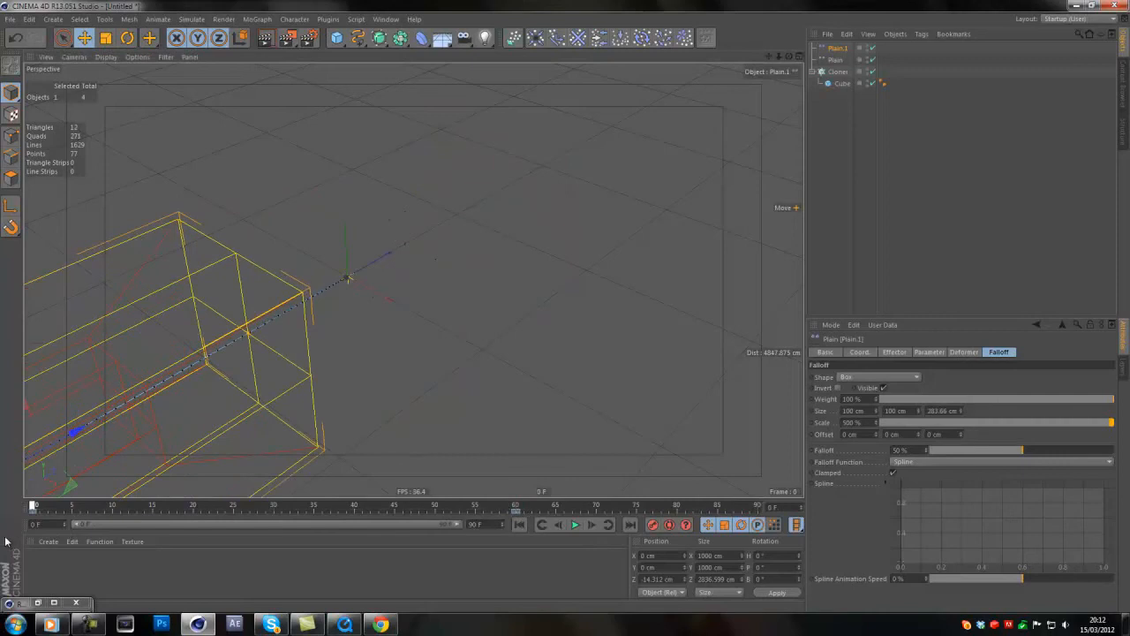
{"action": "left_click", "coordinate": [575, 525]}
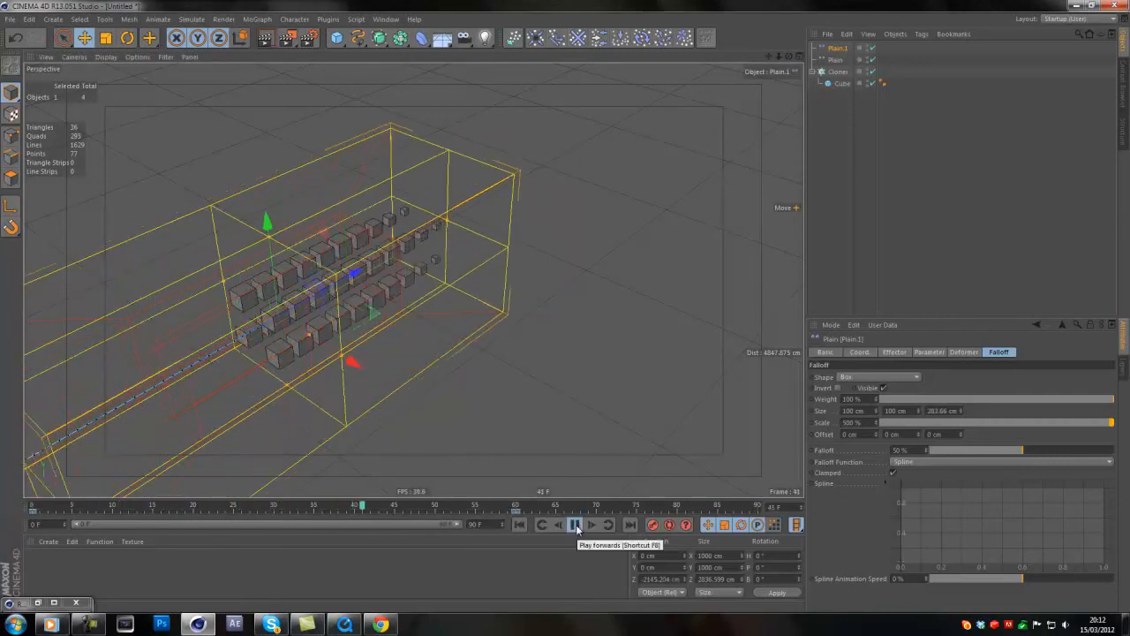
{"action": "left_click", "coordinate": [575, 524]}
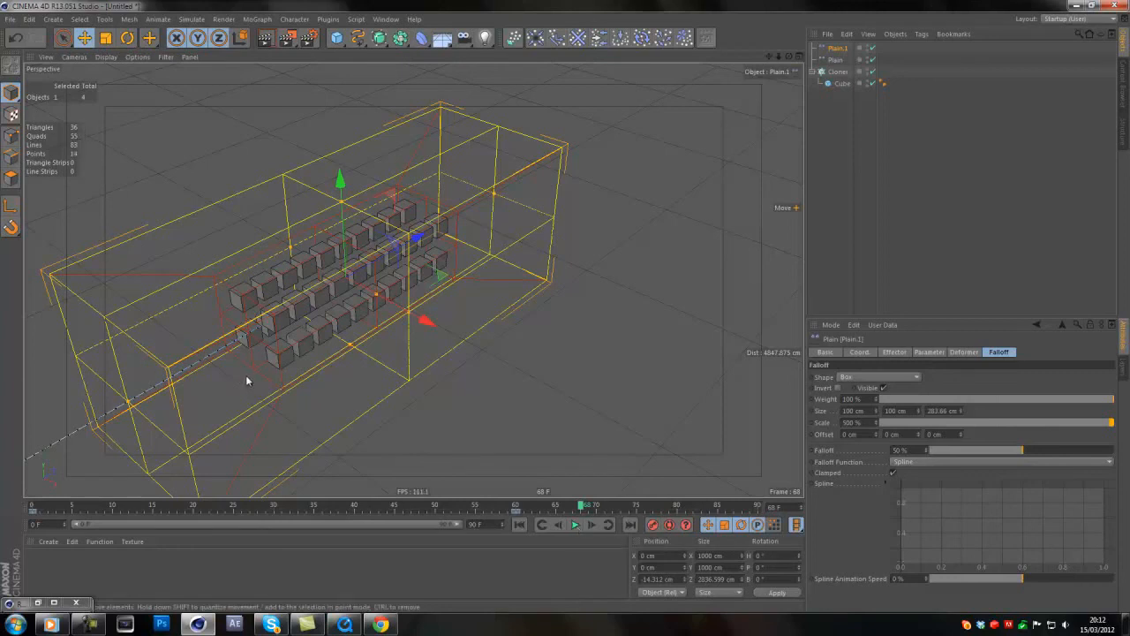
{"action": "scroll", "coordinate": [246, 376], "scroll_direction": "up", "scroll_amount": 1}
{"action": "left_click", "coordinate": [518, 525]}
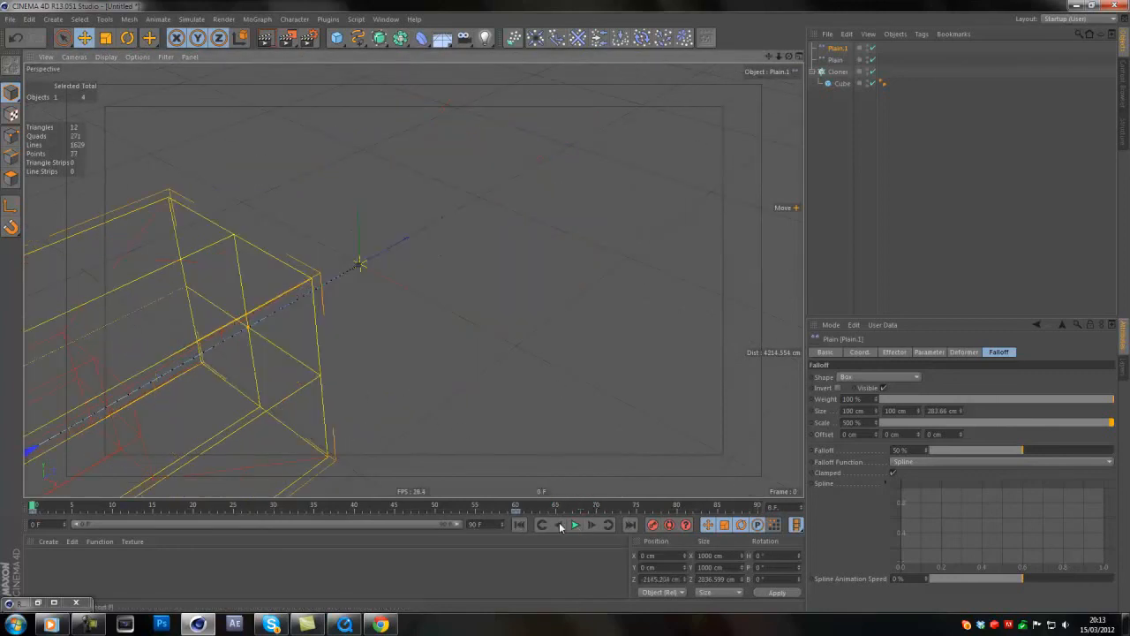
{"action": "left_click", "coordinate": [575, 525]}
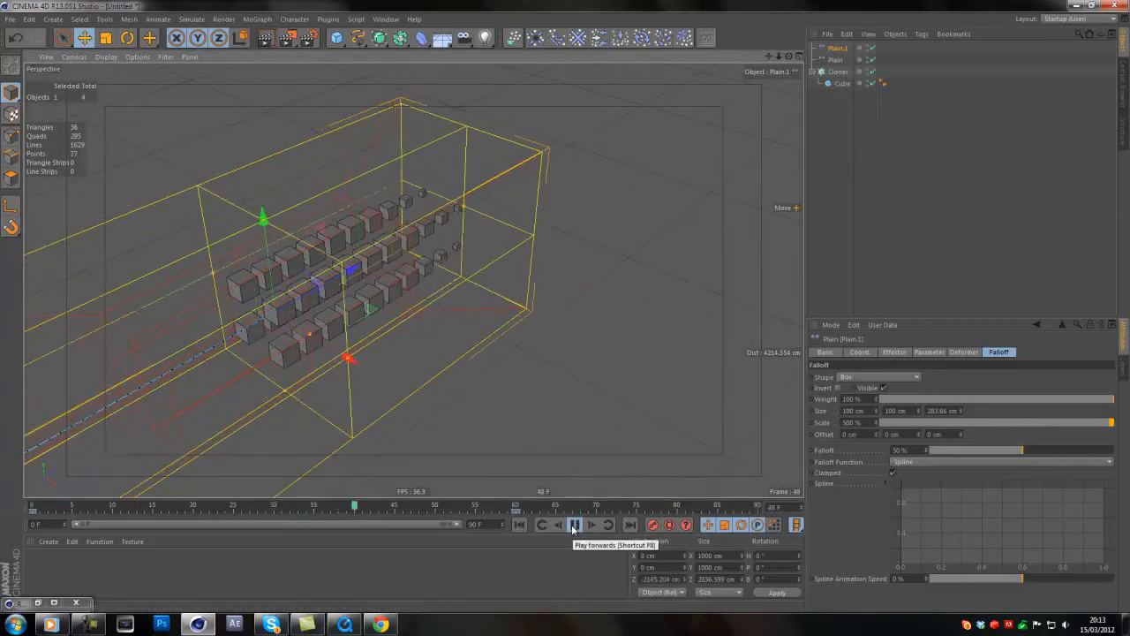
{"action": "left_click", "coordinate": [574, 525]}
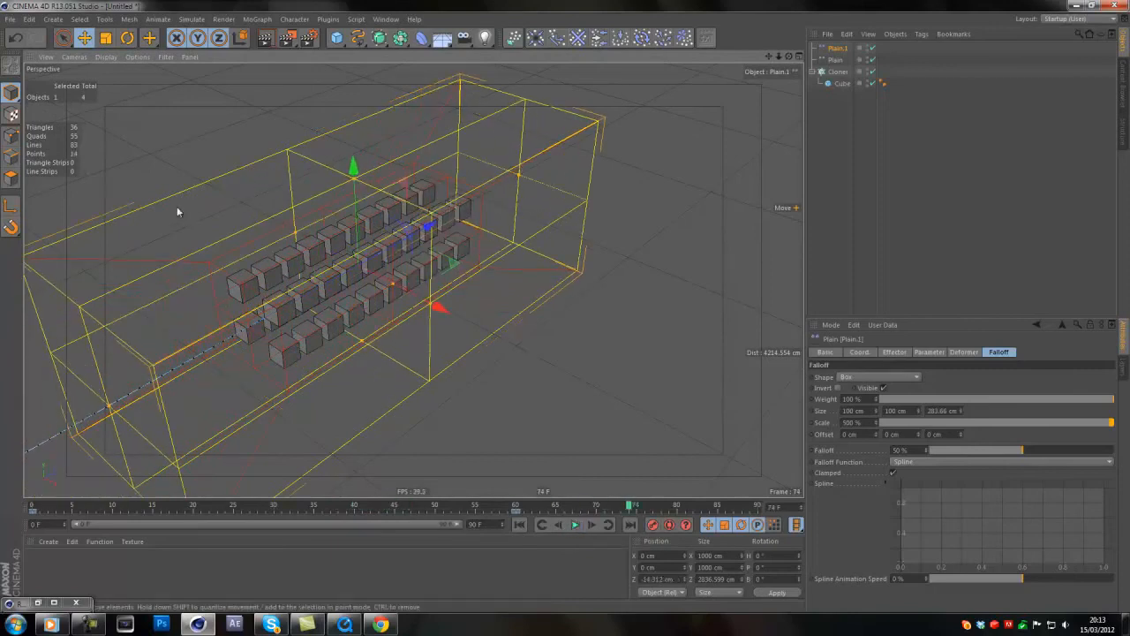
Step: Add a Random effector to the Cloner to scatter the clones
{"action": "scroll", "coordinate": [409, 259], "scroll_direction": "up", "scroll_amount": 3}
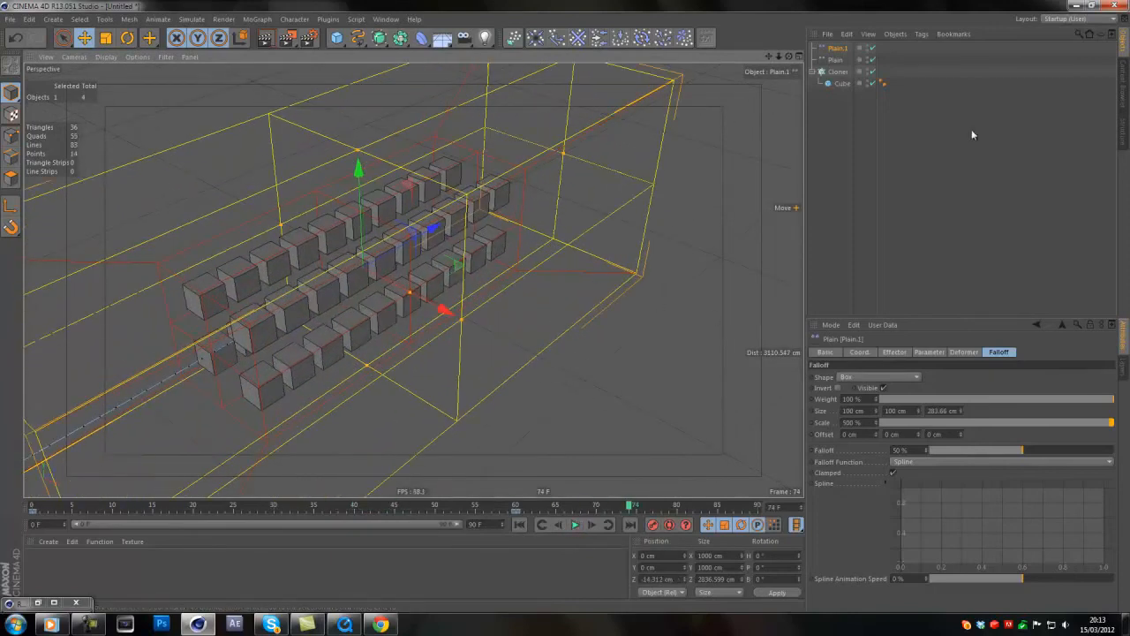
{"action": "left_click", "coordinate": [265, 20]}
{"action": "mouse_move", "coordinate": [262, 37]}
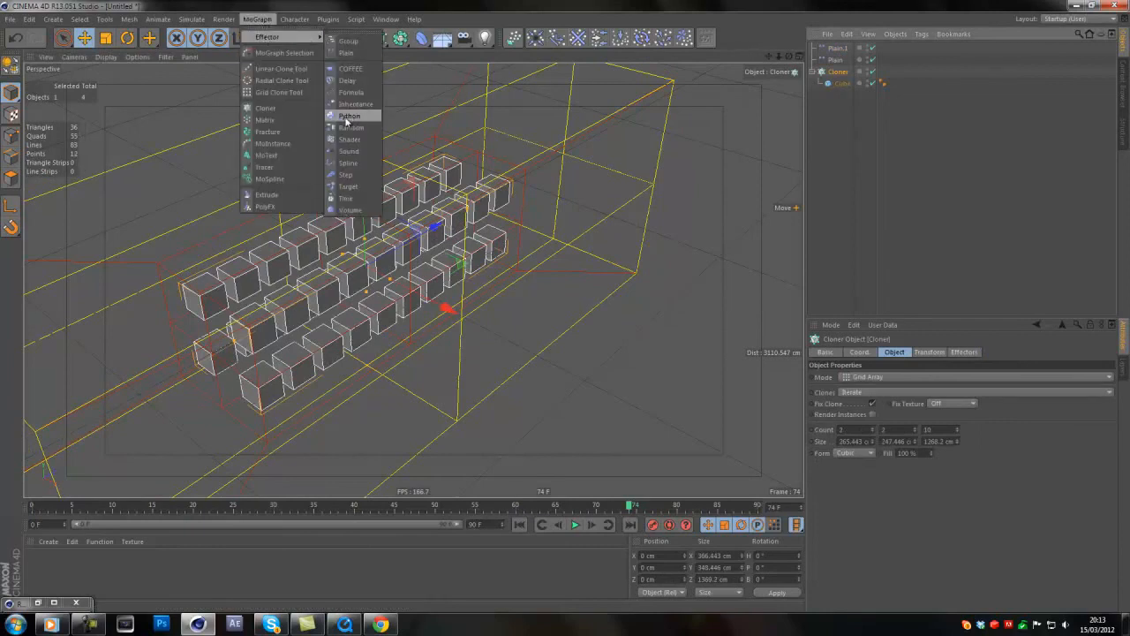
{"action": "left_click", "coordinate": [351, 127]}
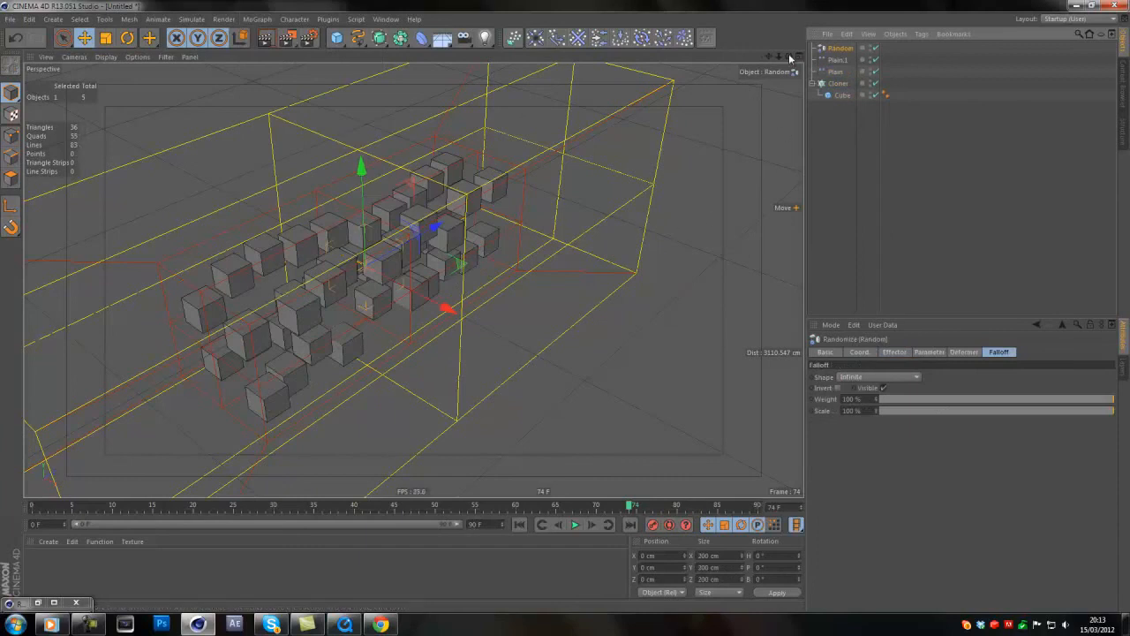
Step: View the scattered clones from the front, switch to QuickTime Player and scrub back through the reference intro for comparison
{"action": "left_click_drag", "start_coordinate": [788, 55], "coordinate": [566, 305]}
{"action": "key", "text": "F9"}
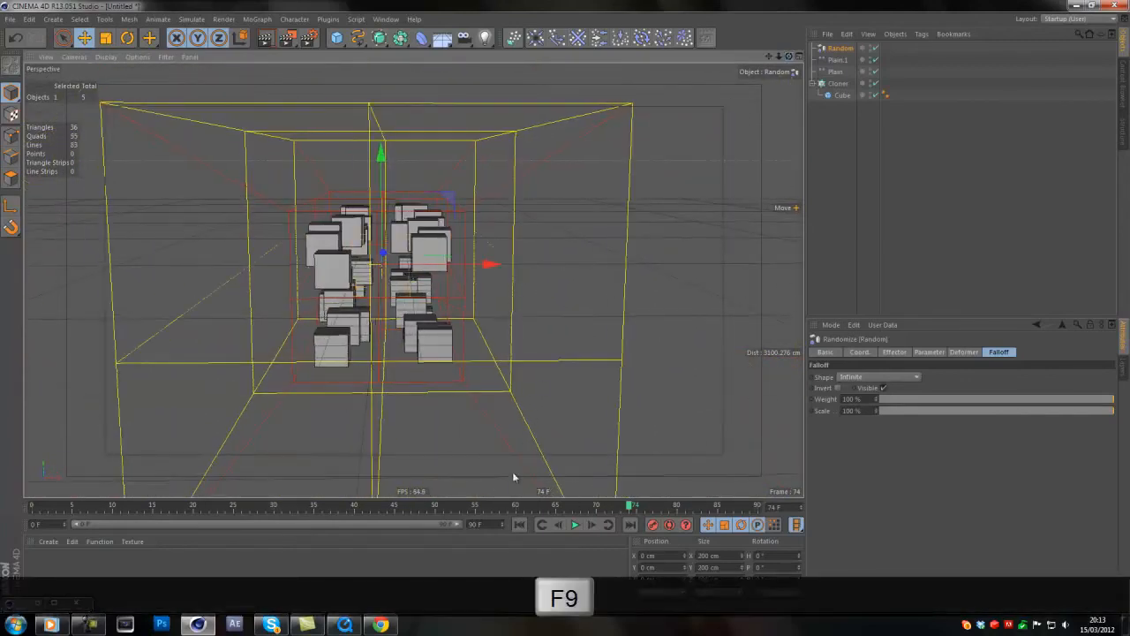
{"action": "left_click", "coordinate": [348, 624]}
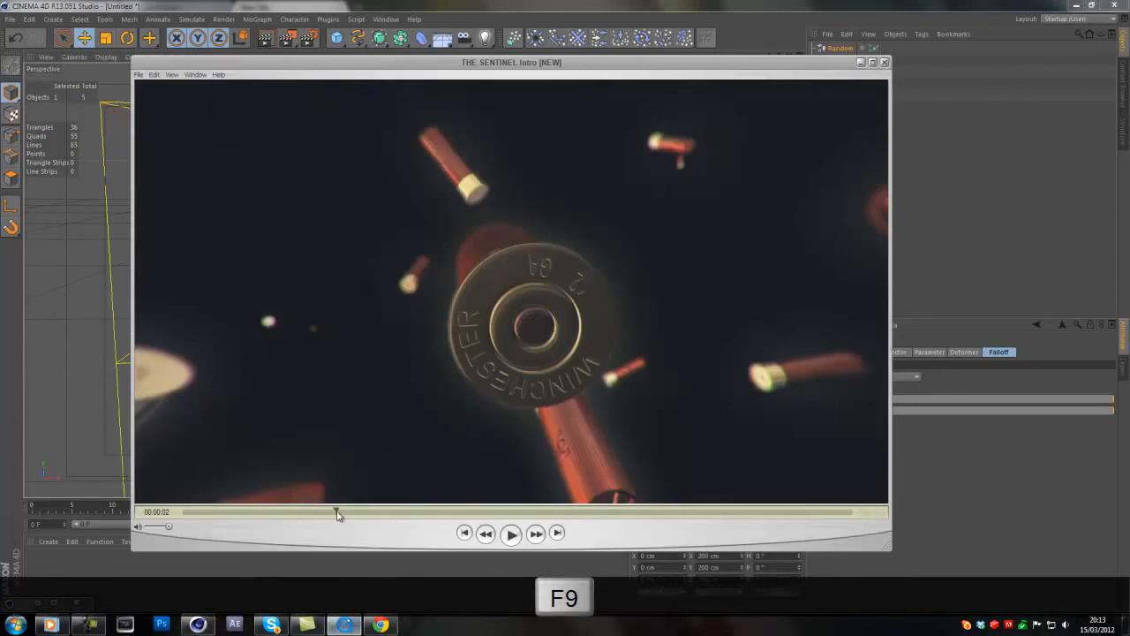
{"action": "left_click_drag", "start_coordinate": [336, 514], "coordinate": [297, 512]}
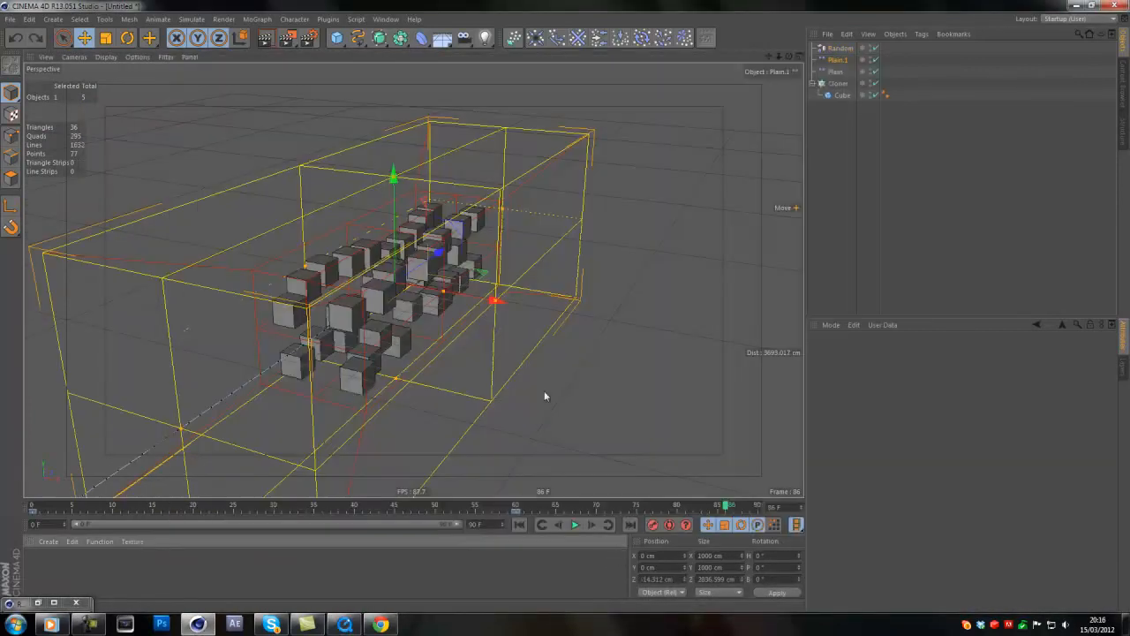